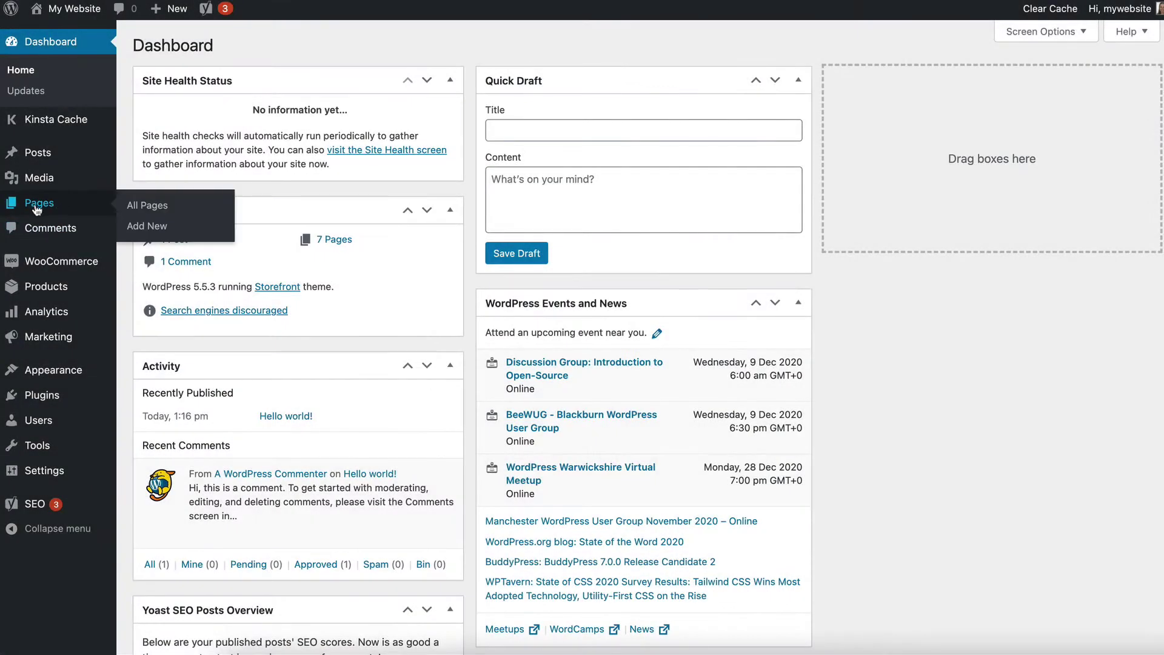
Open the live Shop page from All Pages and browse its nine food products, Bruscetta to Tiramisu.
{"action": "left_click", "coordinate": [36, 206]}
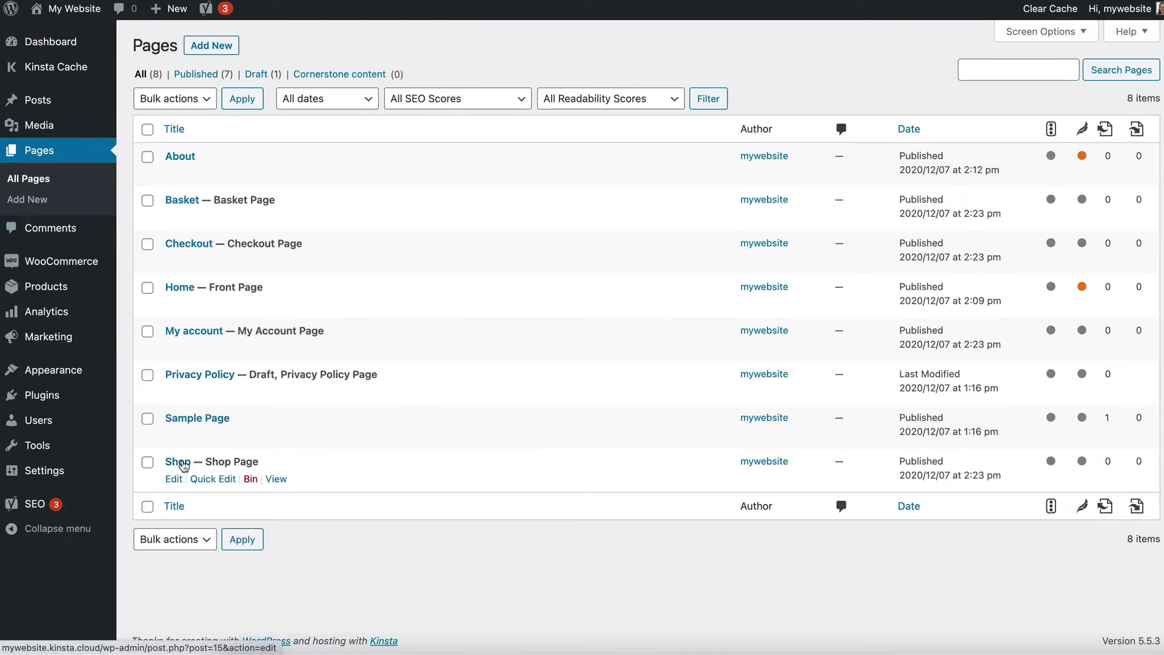
{"action": "left_click", "coordinate": [278, 481]}
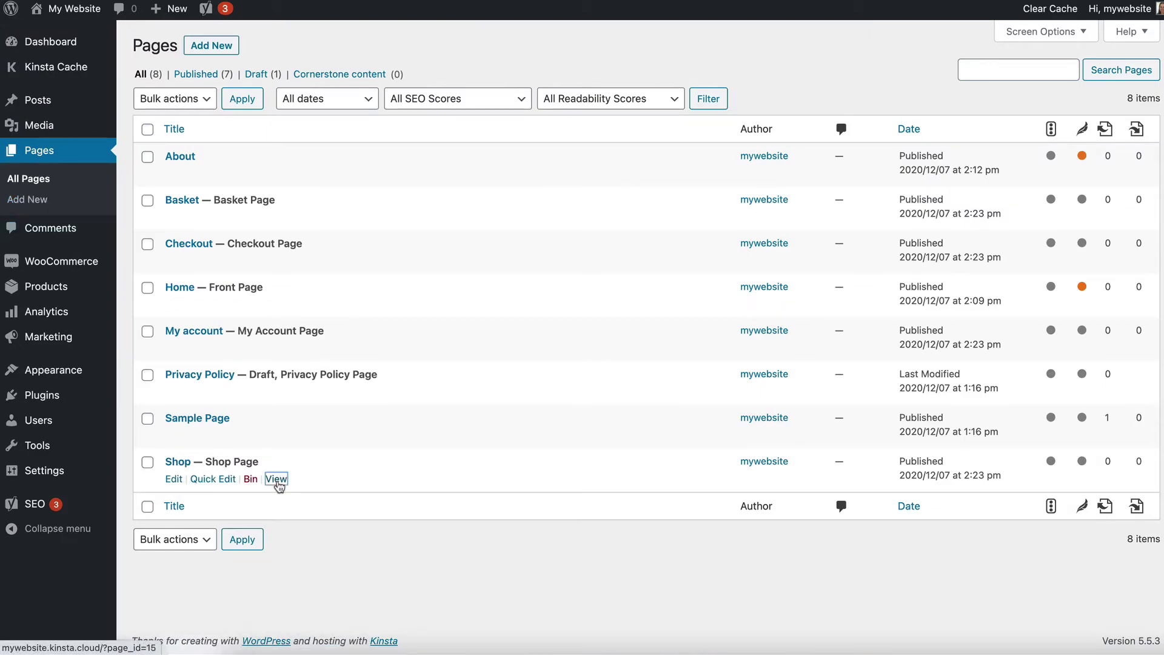
{"action": "scroll", "coordinate": [299, 476], "scroll_direction": "down", "scroll_amount": 3}
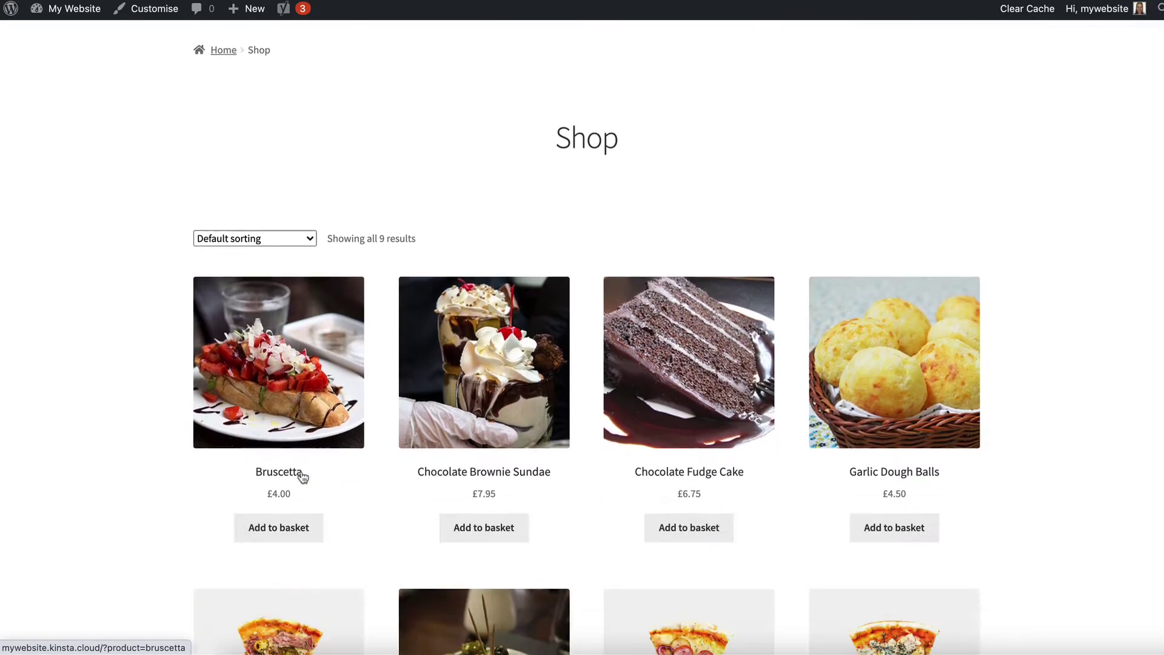
{"action": "scroll", "coordinate": [302, 477], "scroll_direction": "down", "scroll_amount": 2}
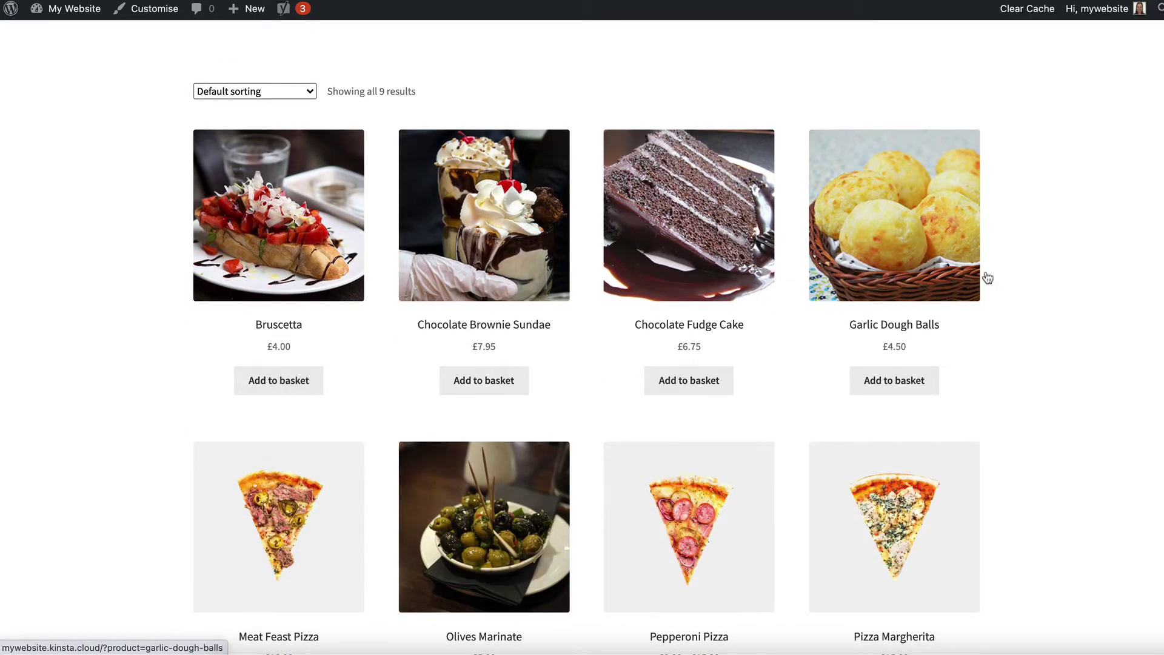
{"action": "scroll", "coordinate": [915, 347], "scroll_direction": "down", "scroll_amount": 7}
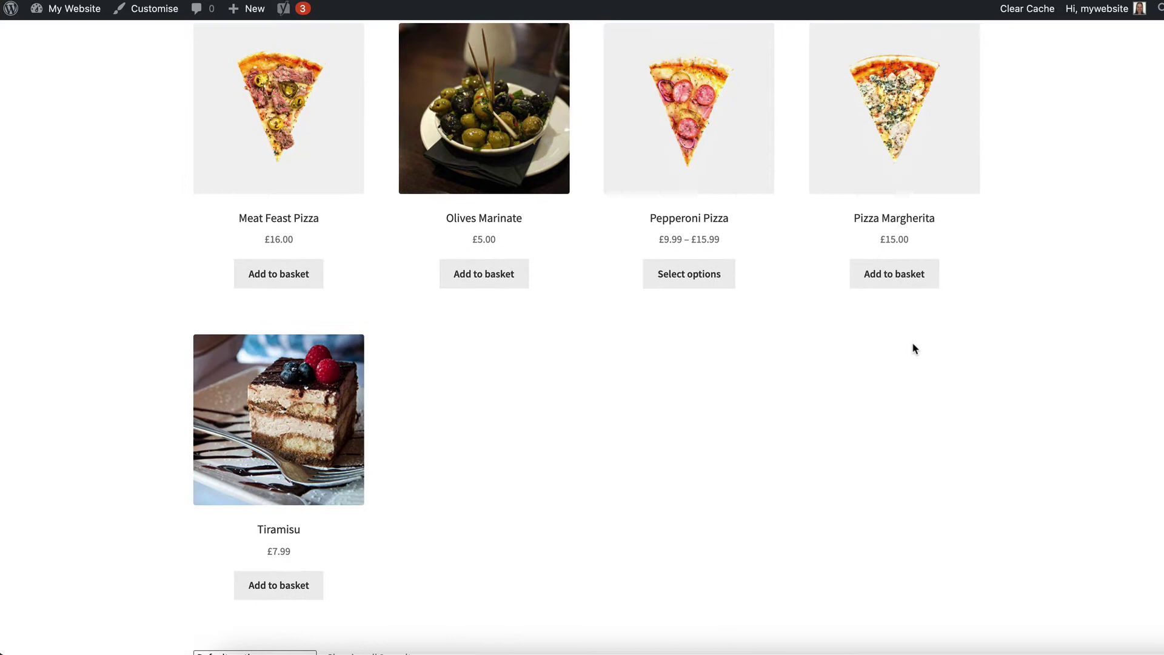
{"action": "scroll", "coordinate": [913, 347], "scroll_direction": "up", "scroll_amount": 3}
{"action": "scroll", "coordinate": [914, 348], "scroll_direction": "up", "scroll_amount": 4}
{"action": "scroll", "coordinate": [911, 344], "scroll_direction": "down", "scroll_amount": 1}
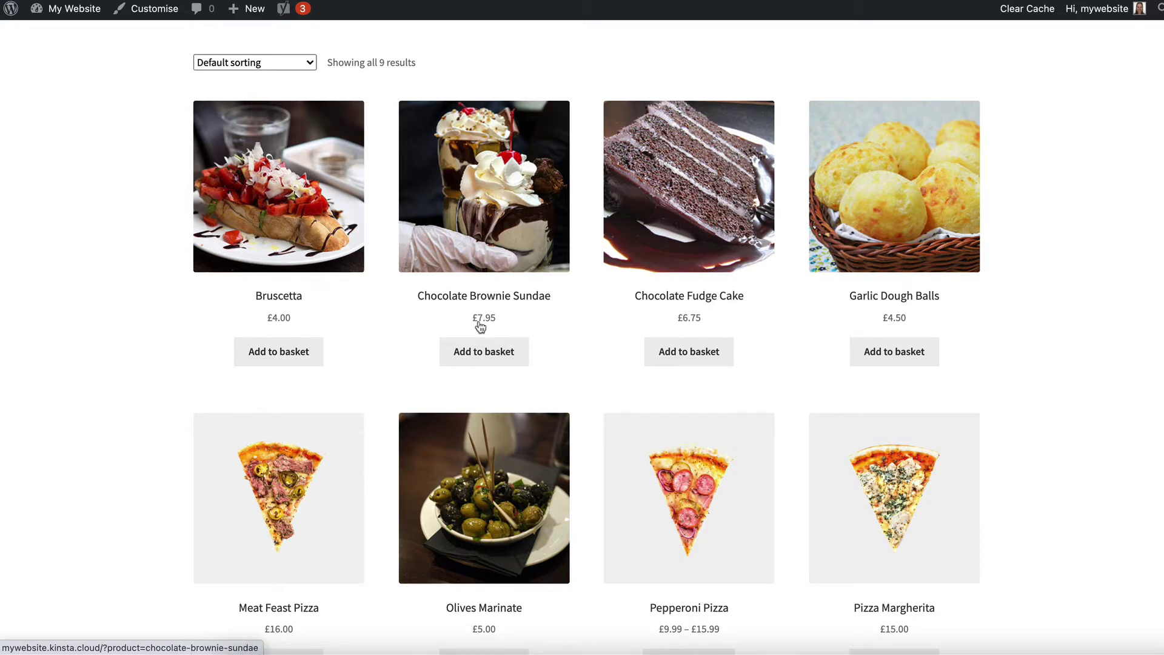
{"action": "scroll", "coordinate": [479, 327], "scroll_direction": "down", "scroll_amount": 5}
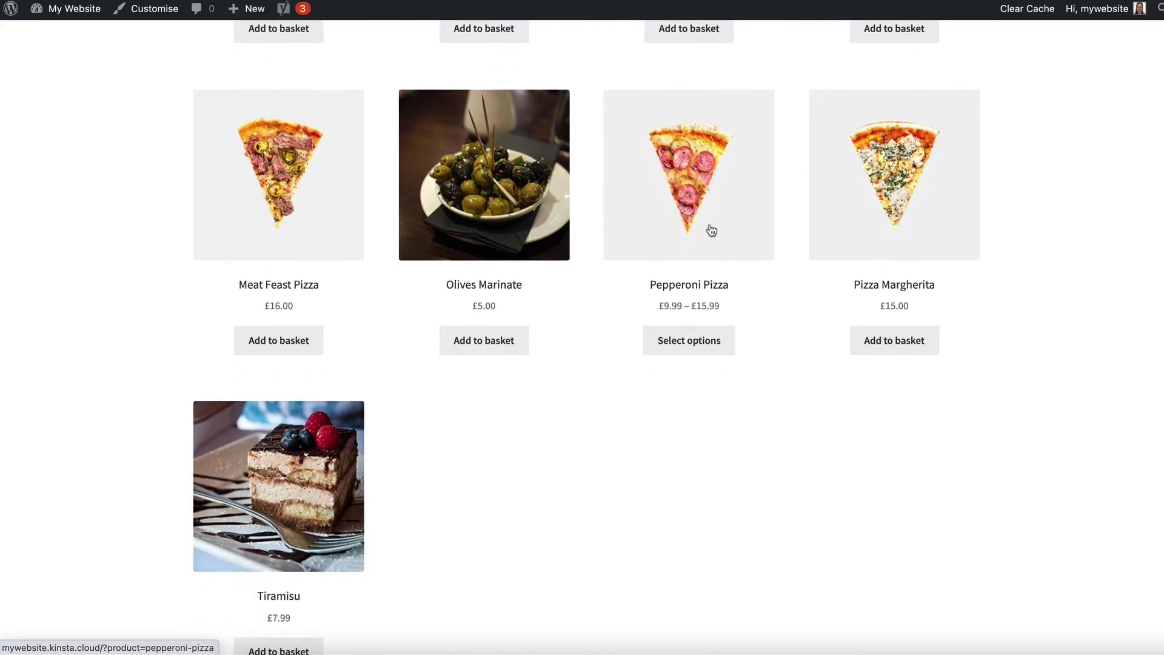
{"action": "left_click", "coordinate": [685, 286]}
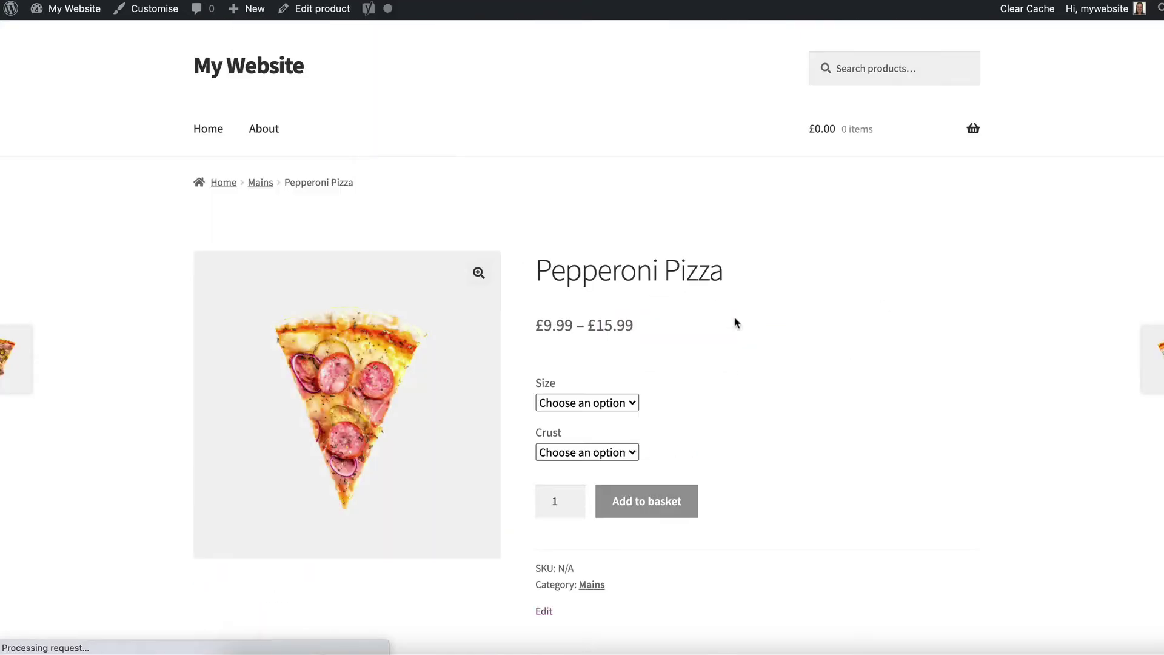
{"action": "left_click", "coordinate": [607, 403]}
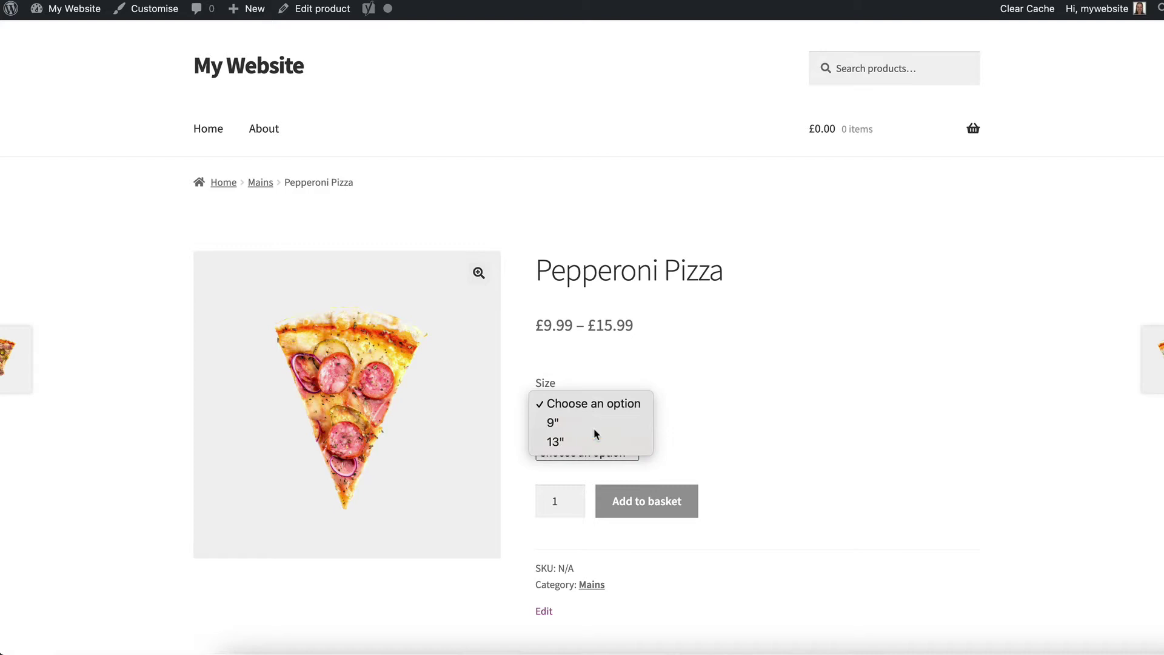
{"action": "left_click", "coordinate": [591, 423]}
{"action": "left_click", "coordinate": [584, 452]}
{"action": "left_click", "coordinate": [587, 486]}
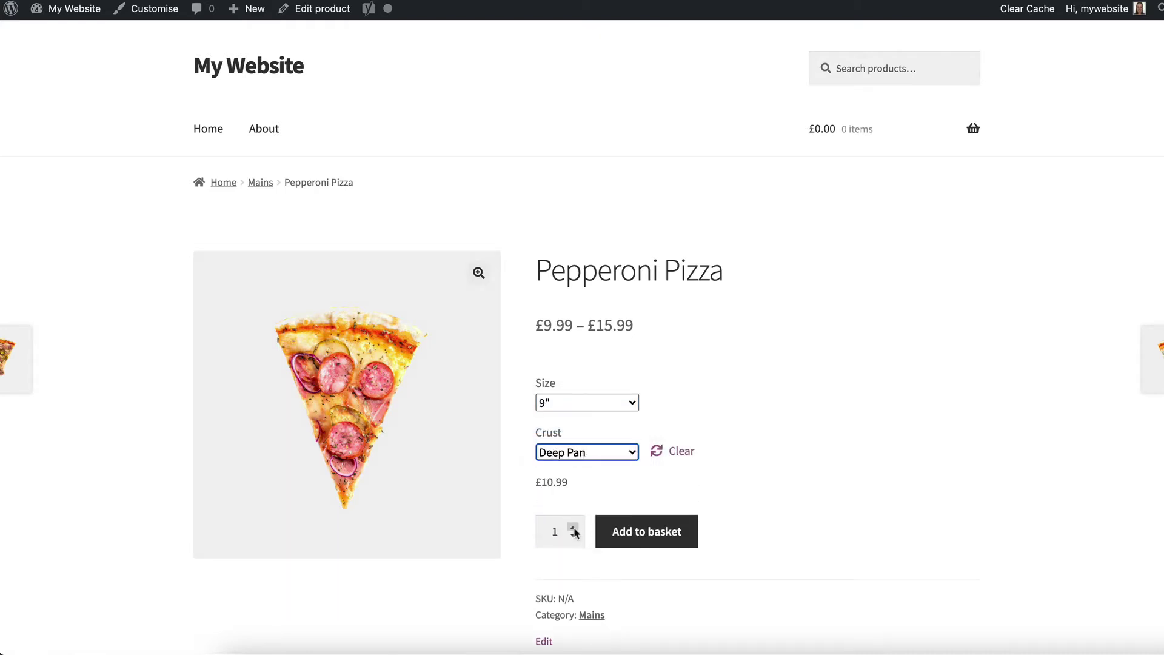
{"action": "left_click", "coordinate": [573, 528]}
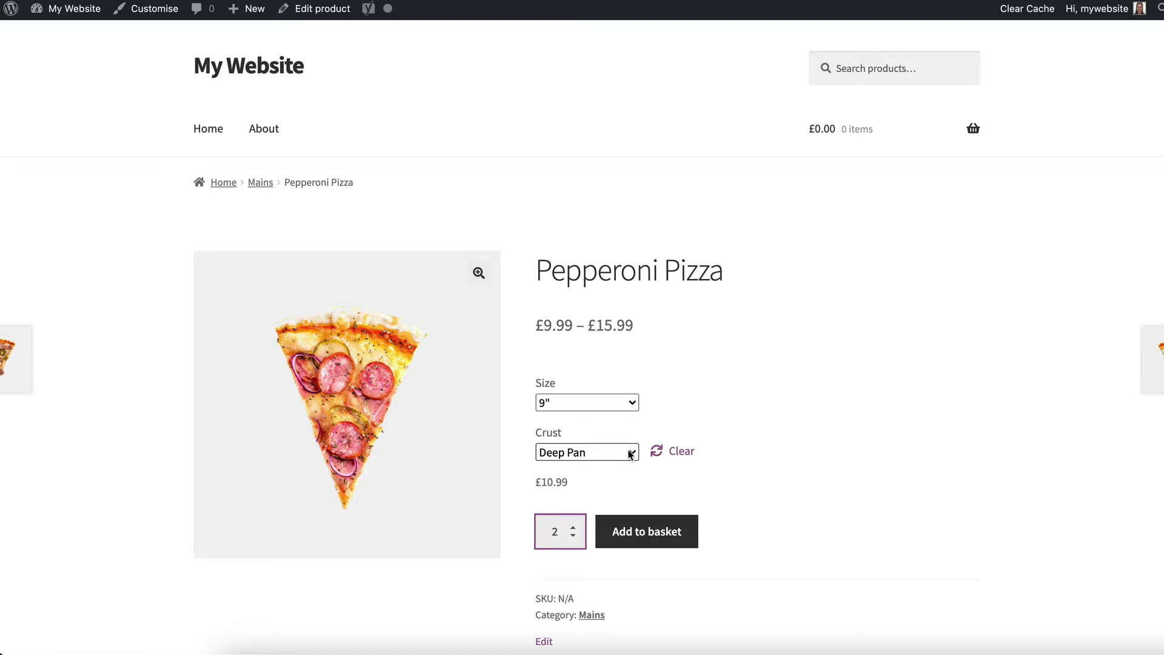
{"action": "key", "text": "alt+Left"}
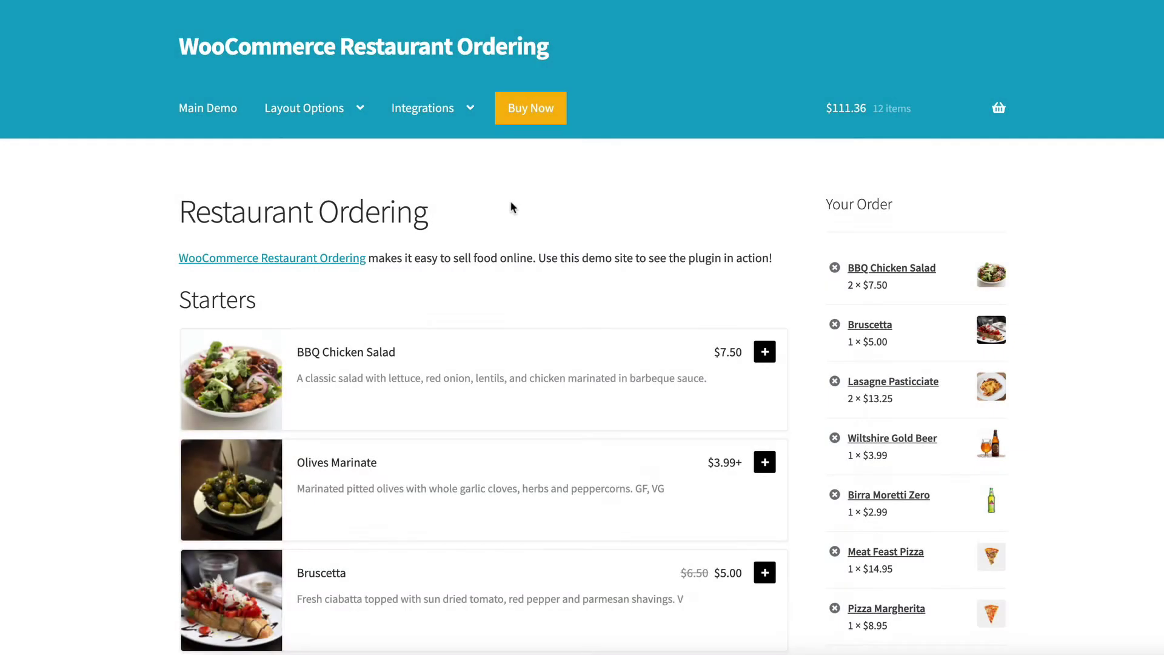
Add a BBQ Chicken Salad to the order.
{"action": "scroll", "coordinate": [511, 208], "scroll_direction": "down", "scroll_amount": 3}
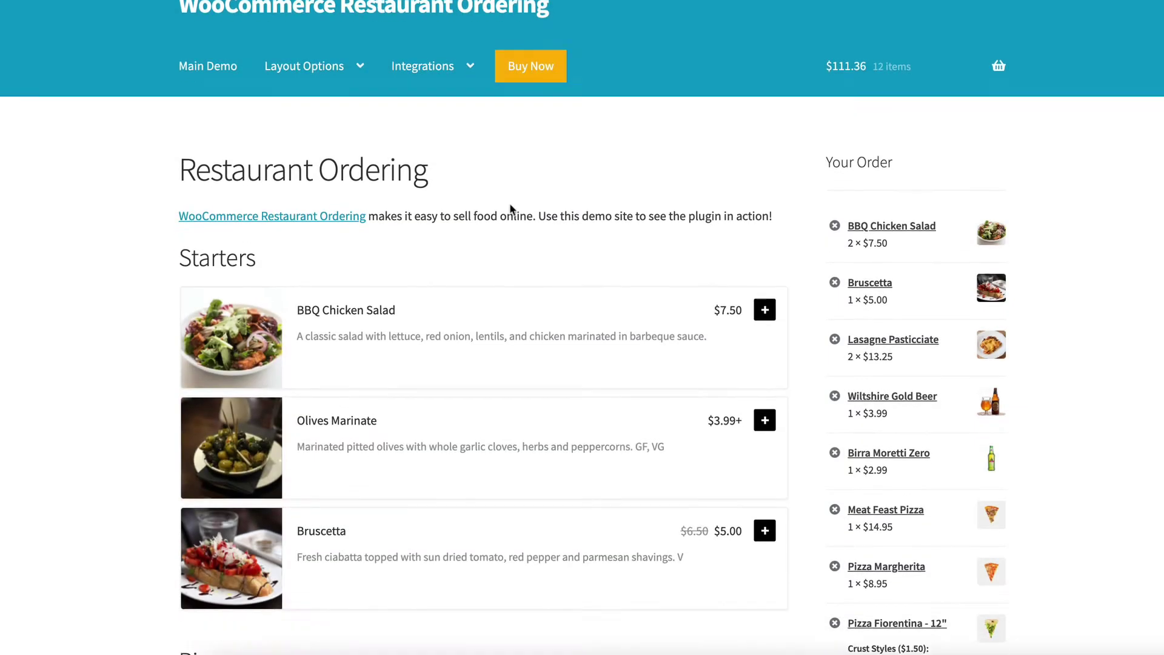
{"action": "scroll", "coordinate": [511, 209], "scroll_direction": "down", "scroll_amount": 3}
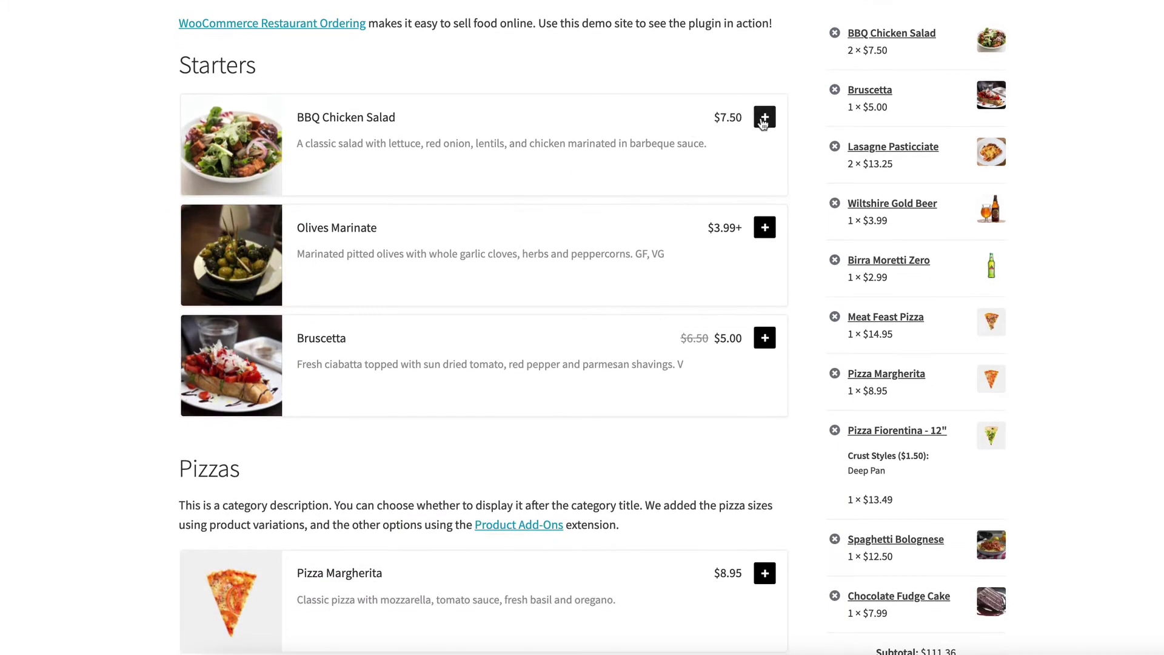
{"action": "left_click", "coordinate": [763, 119]}
Add a 12" Deep Pan Pizza Fiorentina with Chilli topping to the order for $14.44.
{"action": "scroll", "coordinate": [678, 338], "scroll_direction": "down", "scroll_amount": 3}
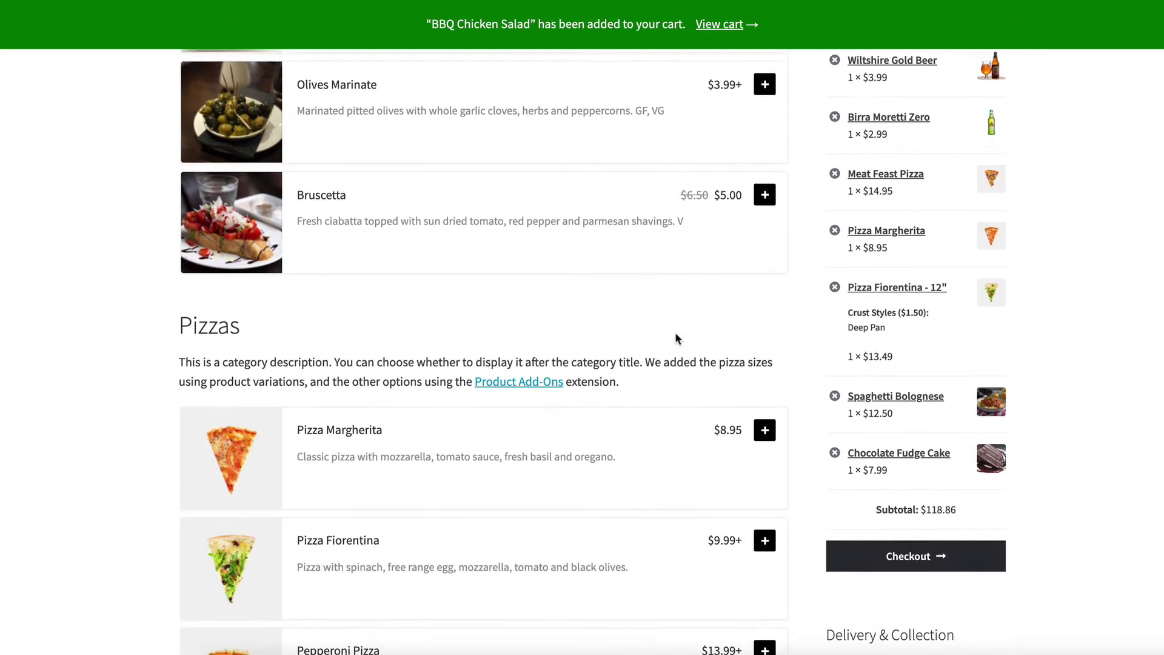
{"action": "scroll", "coordinate": [675, 332], "scroll_direction": "down", "scroll_amount": 3}
{"action": "left_click", "coordinate": [763, 355]}
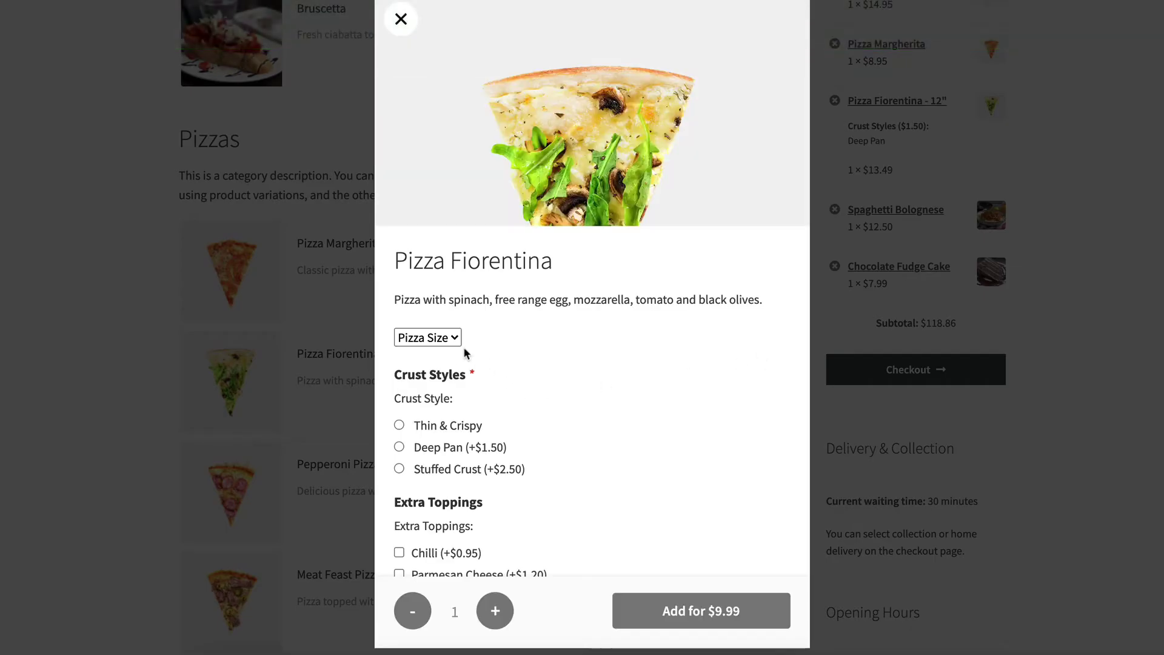
{"action": "left_click", "coordinate": [428, 337]}
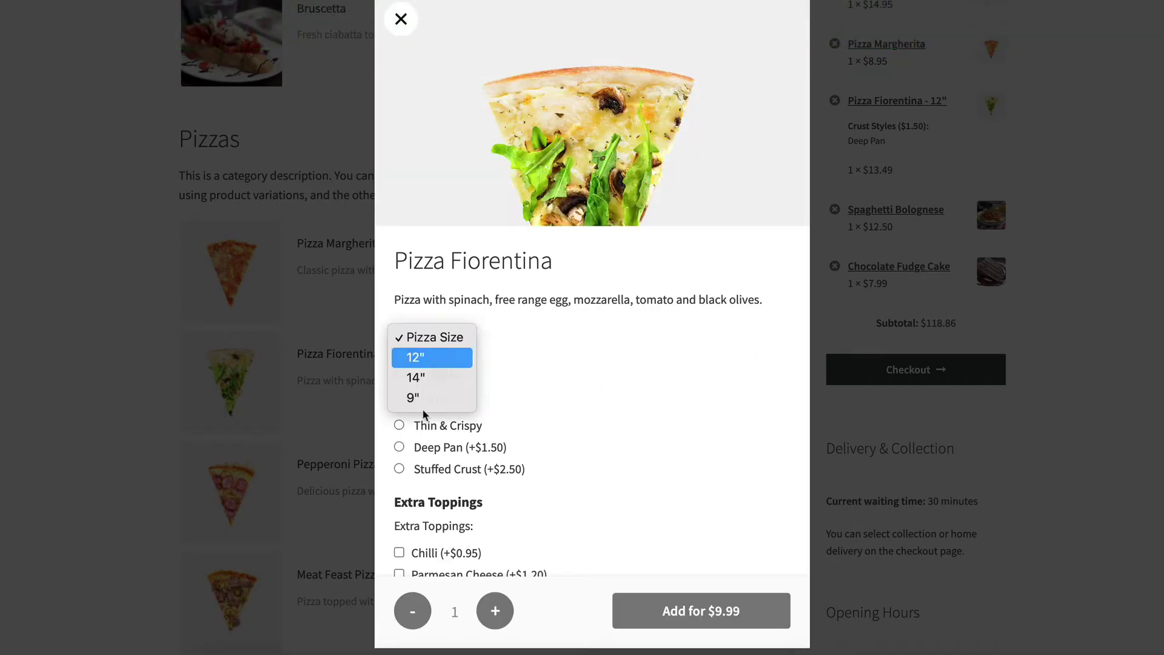
{"action": "key", "text": "Return"}
{"action": "left_click", "coordinate": [399, 447]}
{"action": "left_click", "coordinate": [399, 553]}
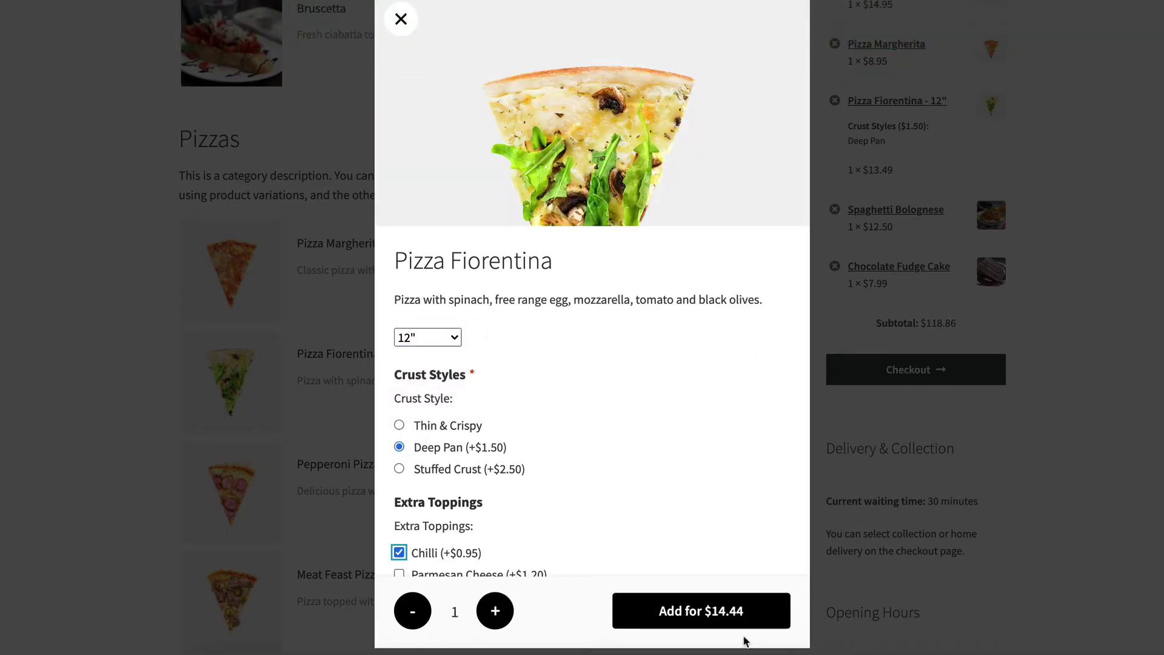
{"action": "left_click", "coordinate": [671, 613]}
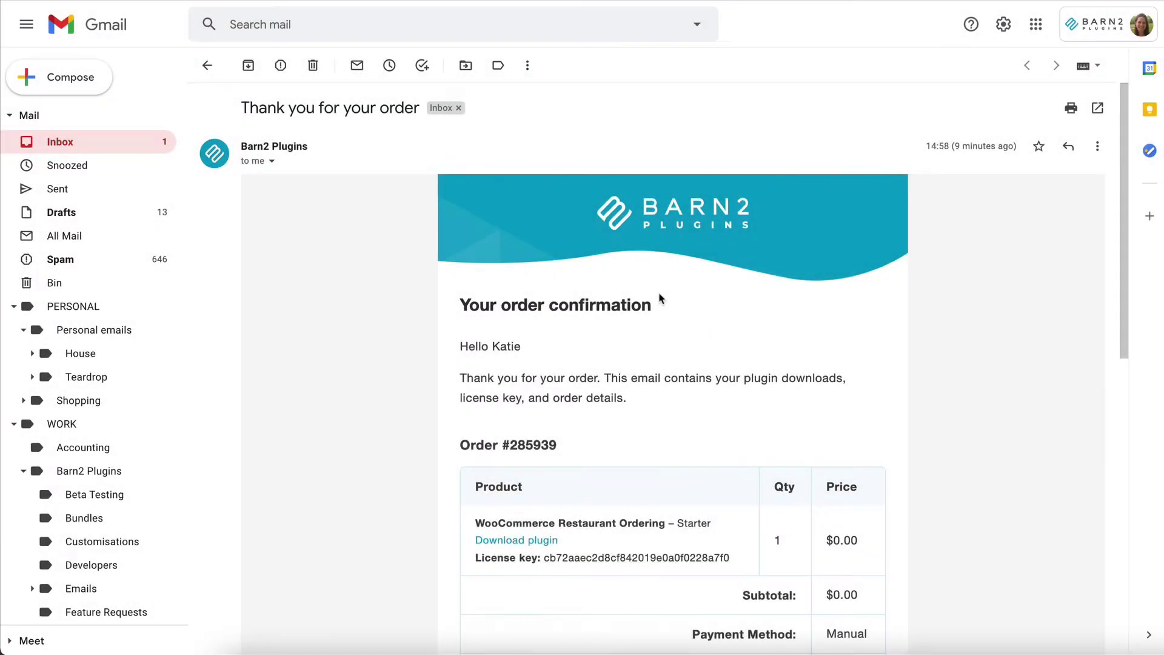
{"action": "scroll", "coordinate": [659, 298], "scroll_direction": "down", "scroll_amount": 2}
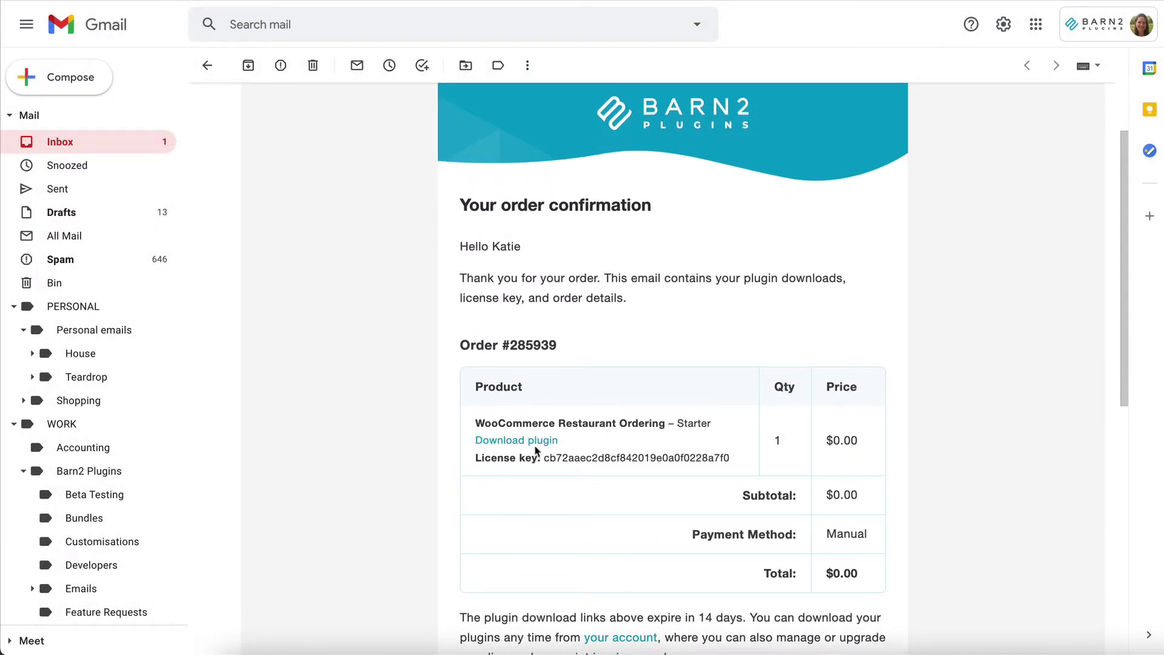
Select the licence key value in the Barn2 order confirmation email.
{"action": "double_click", "coordinate": [596, 458]}
{"action": "key", "text": "super+c"}
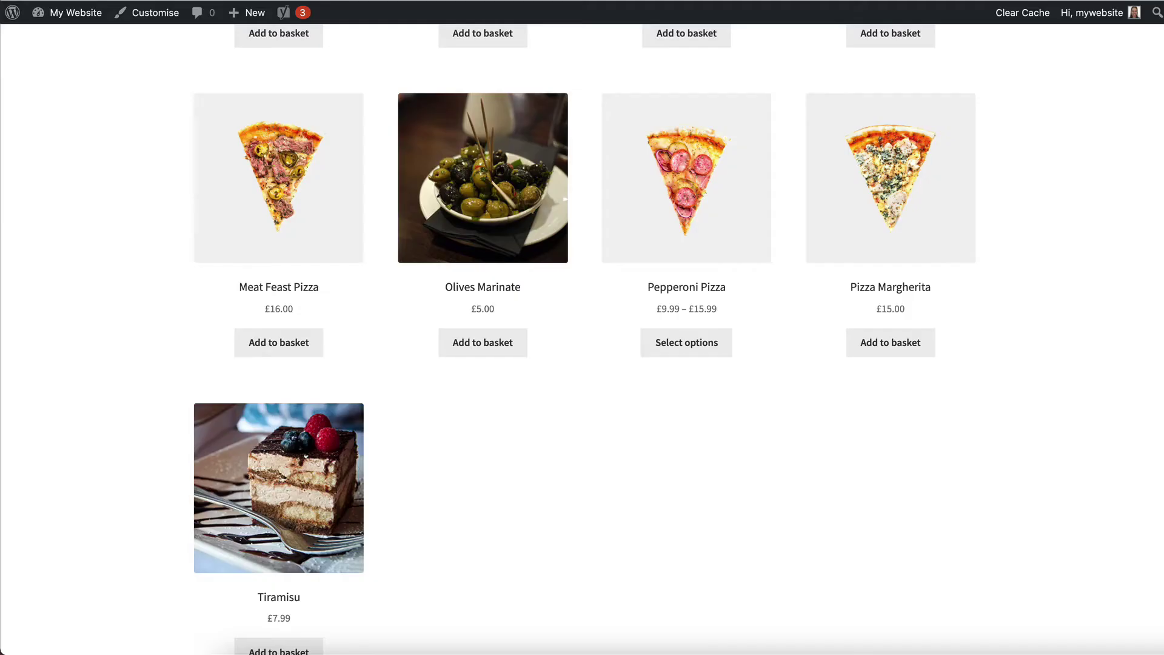
Upload woocommerce-restaurant-ordering.zip as a new plugin, install it and activate it.
{"action": "left_click", "coordinate": [76, 14]}
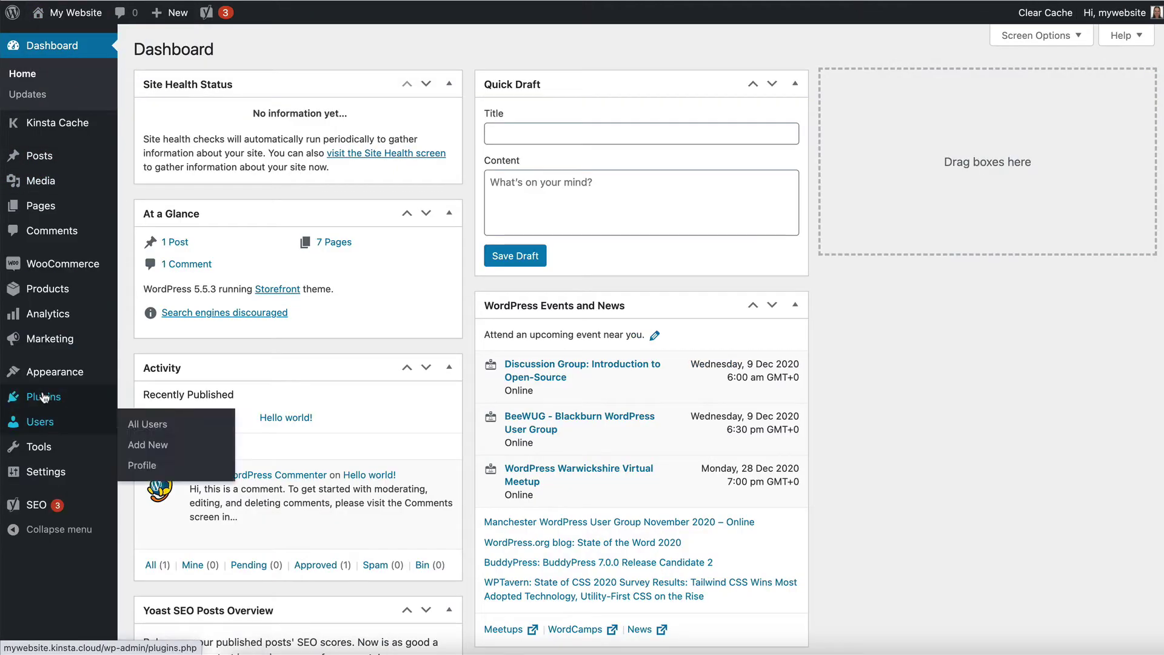
{"action": "mouse_move", "coordinate": [45, 398]}
{"action": "left_click", "coordinate": [148, 423]}
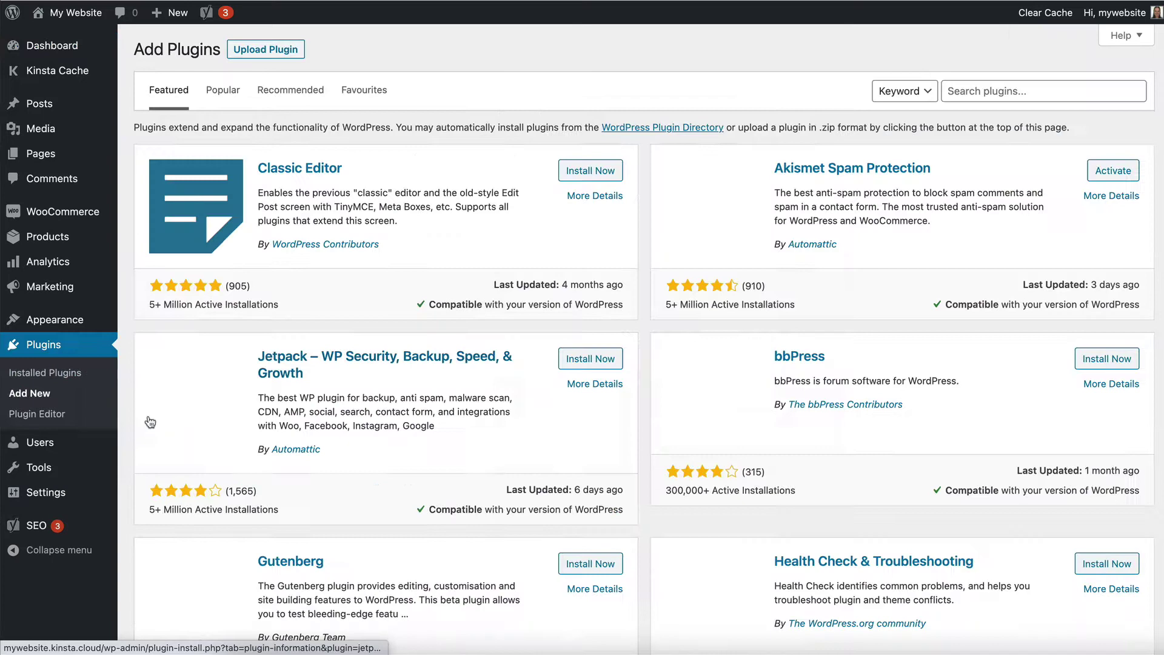
{"action": "left_click", "coordinate": [267, 54]}
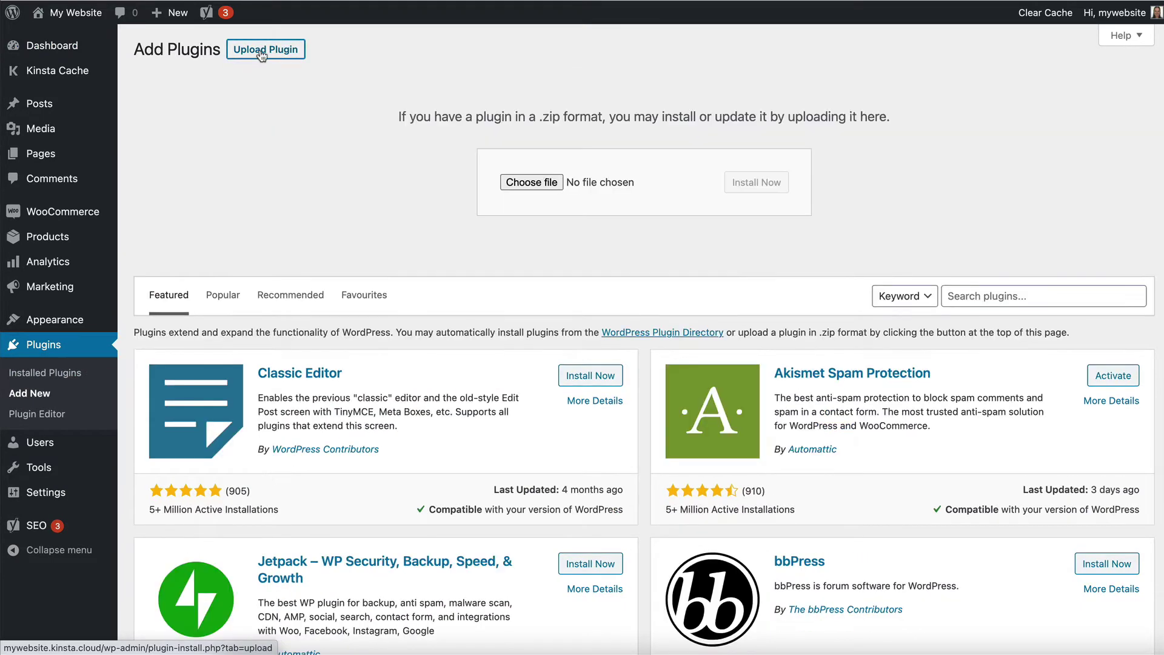
{"action": "left_click", "coordinate": [536, 184]}
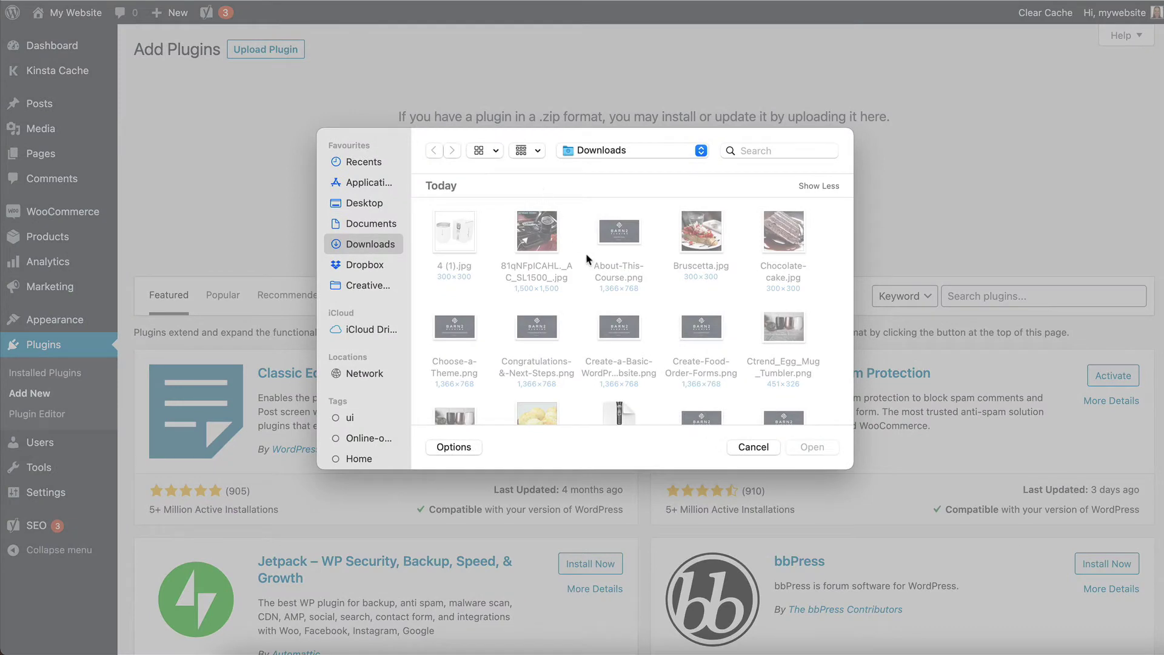
{"action": "scroll", "coordinate": [586, 253], "scroll_direction": "down", "scroll_amount": 5}
{"action": "scroll", "coordinate": [602, 270], "scroll_direction": "down", "scroll_amount": 6}
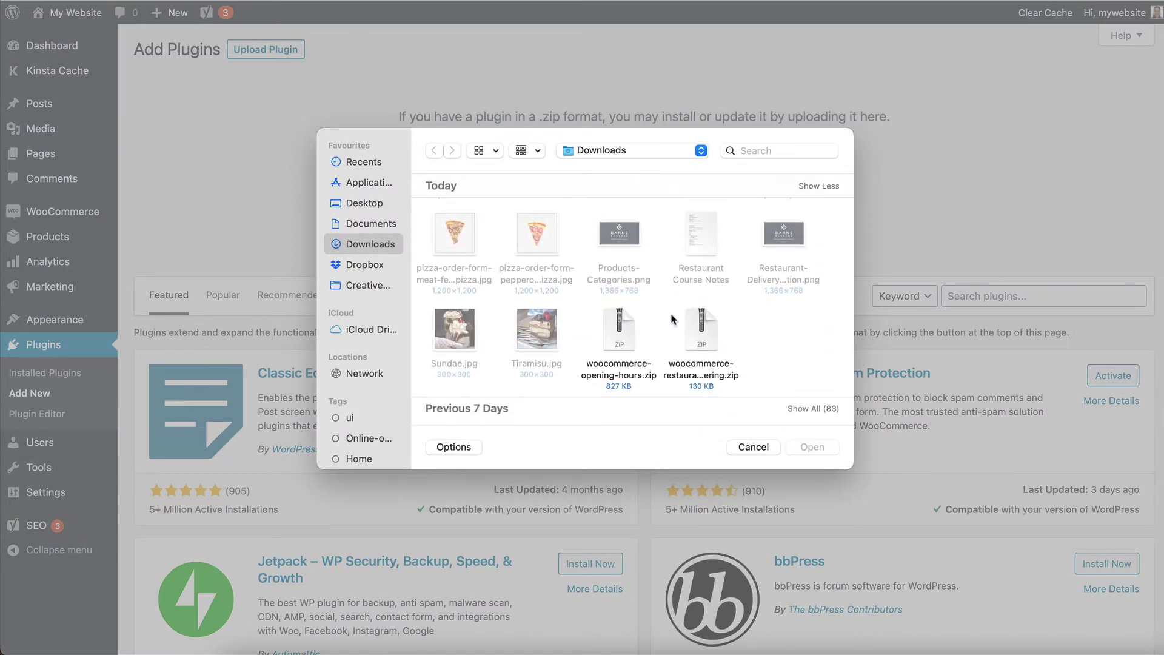
{"action": "left_click", "coordinate": [701, 322]}
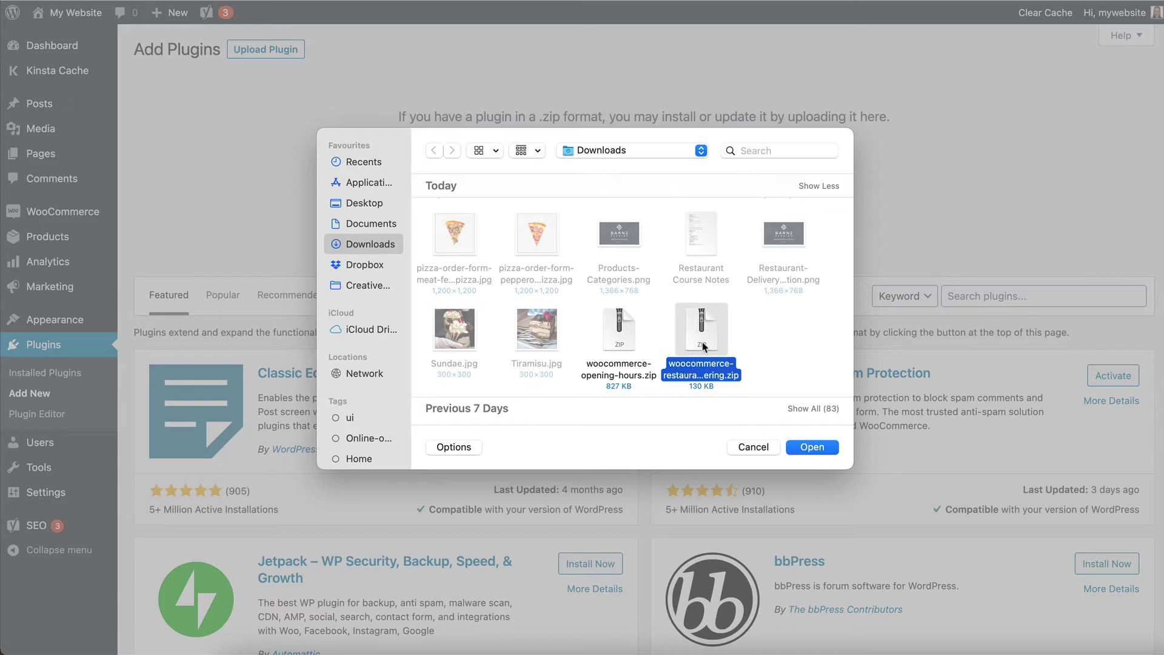
{"action": "left_click", "coordinate": [812, 447]}
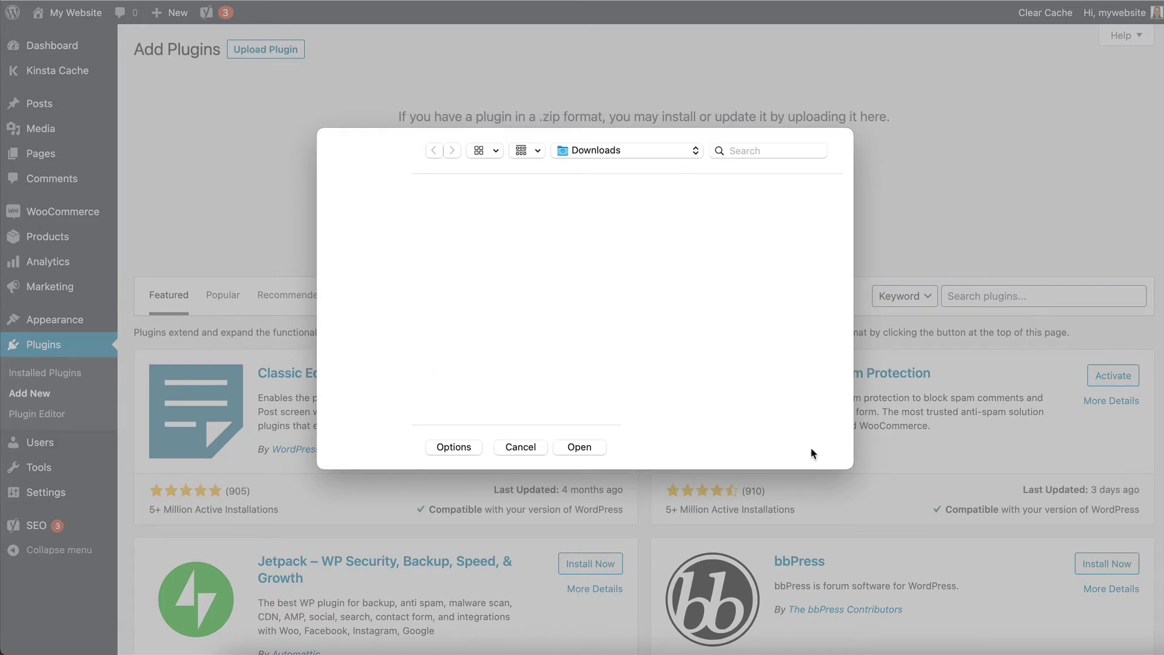
{"action": "left_click", "coordinate": [755, 184]}
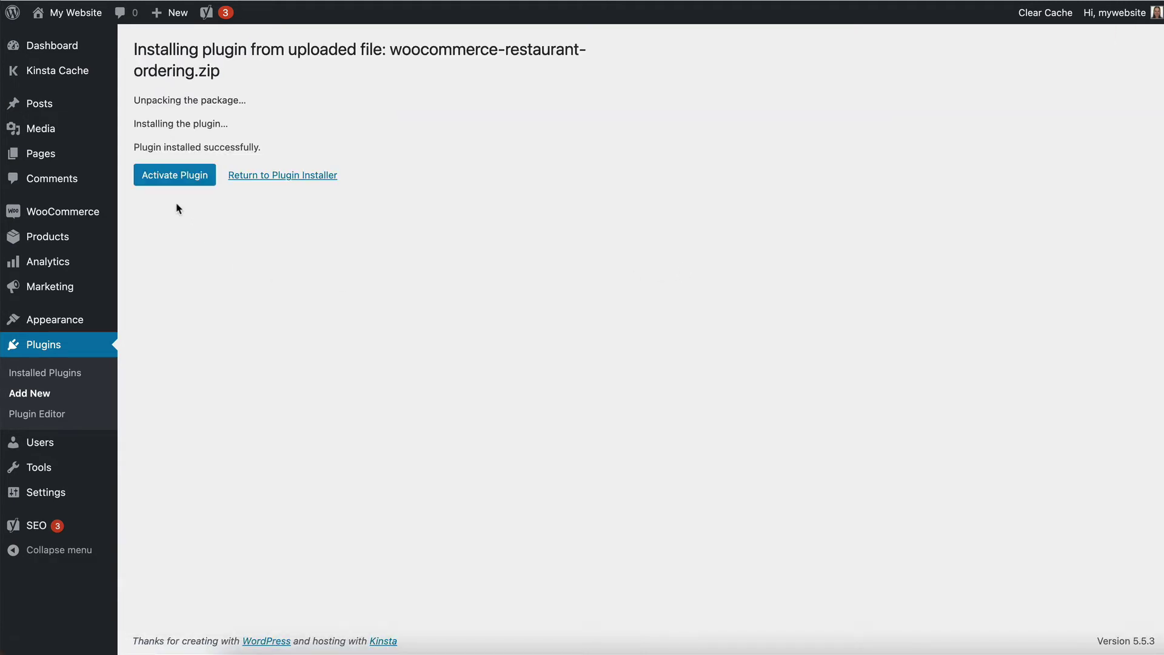
{"action": "left_click", "coordinate": [172, 181]}
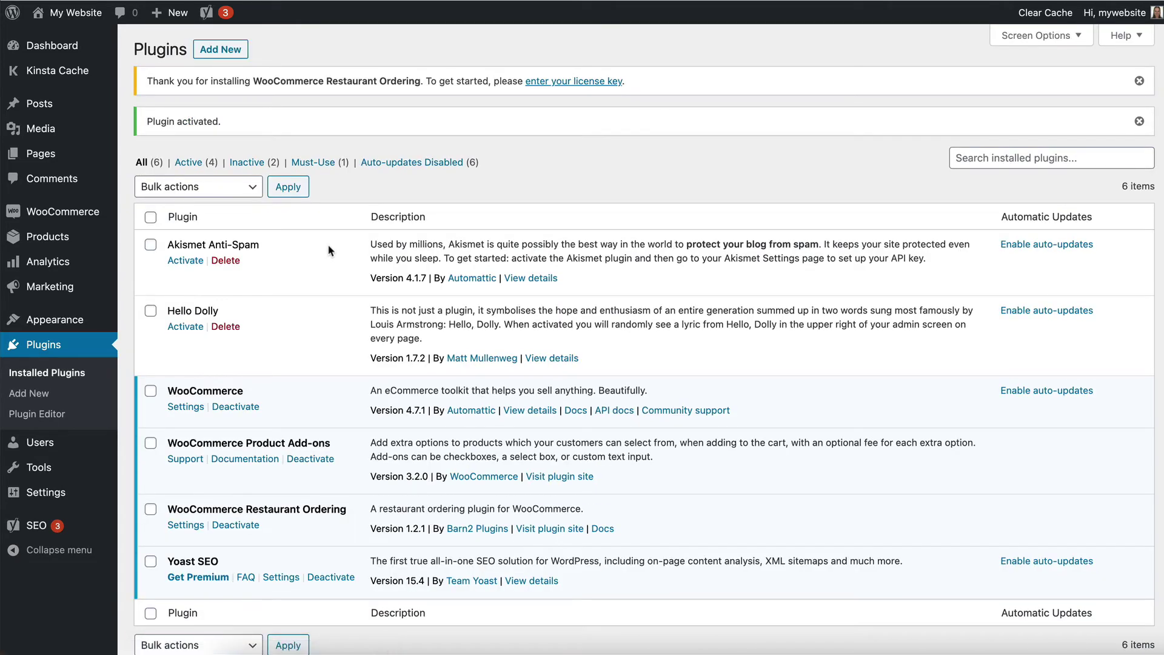
Paste the licence key into the Restaurant Ordering settings and activate it.
{"action": "left_click", "coordinate": [187, 525]}
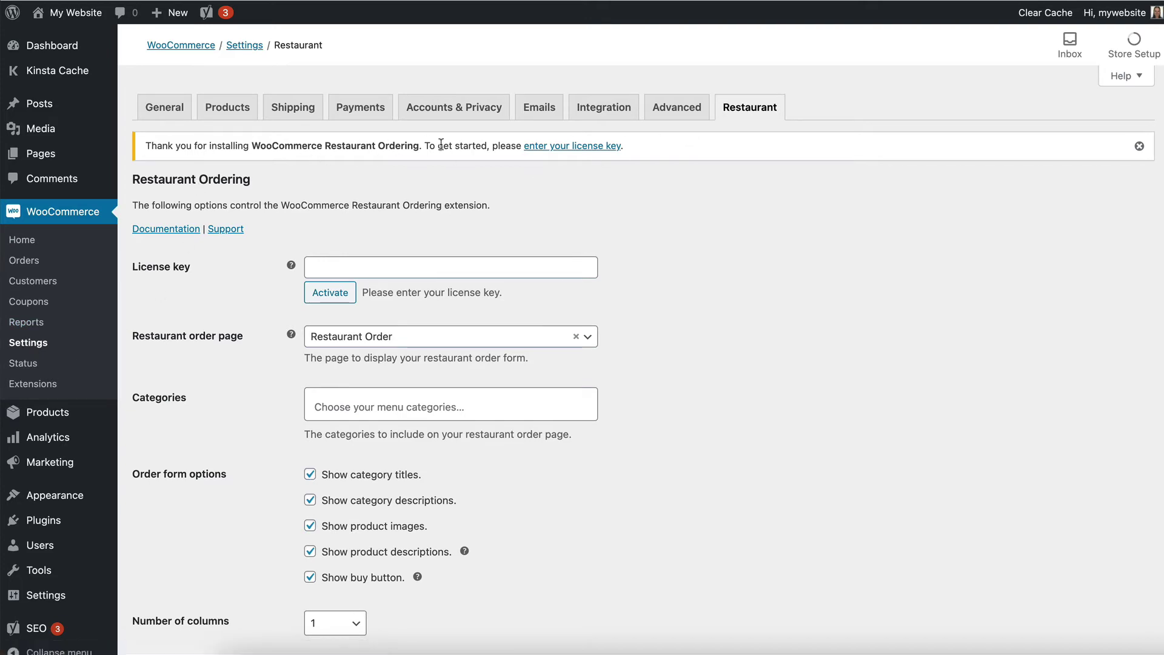
{"action": "left_click", "coordinate": [350, 265]}
{"action": "key", "text": "super+v"}
{"action": "left_click", "coordinate": [330, 292]}
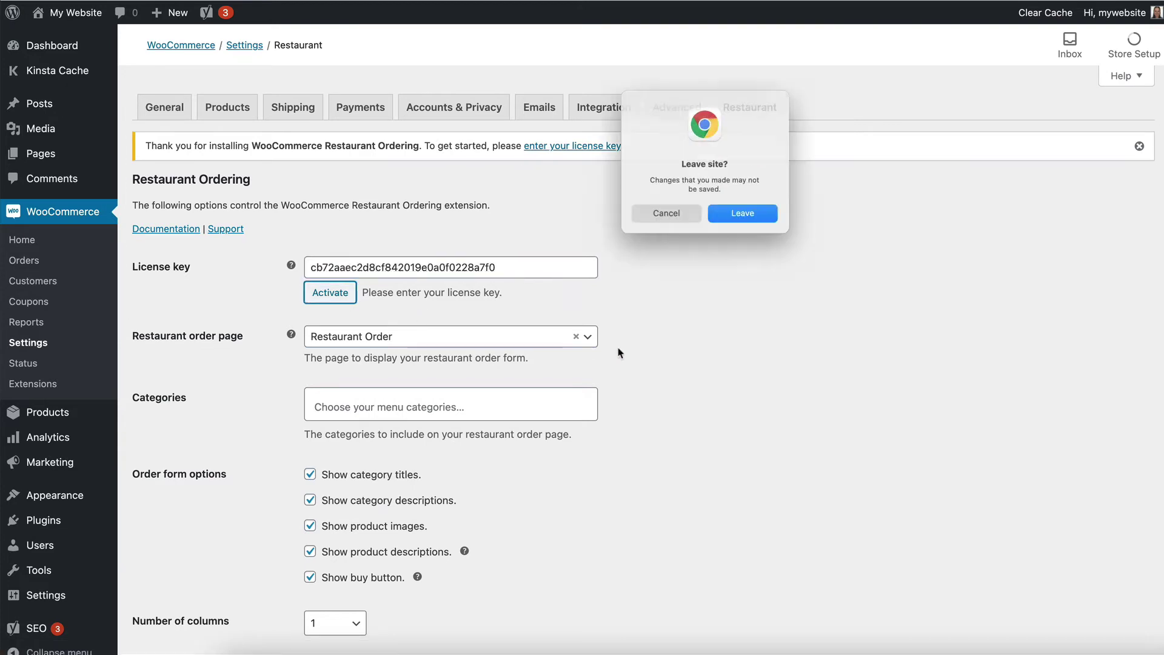
{"action": "left_click", "coordinate": [750, 222]}
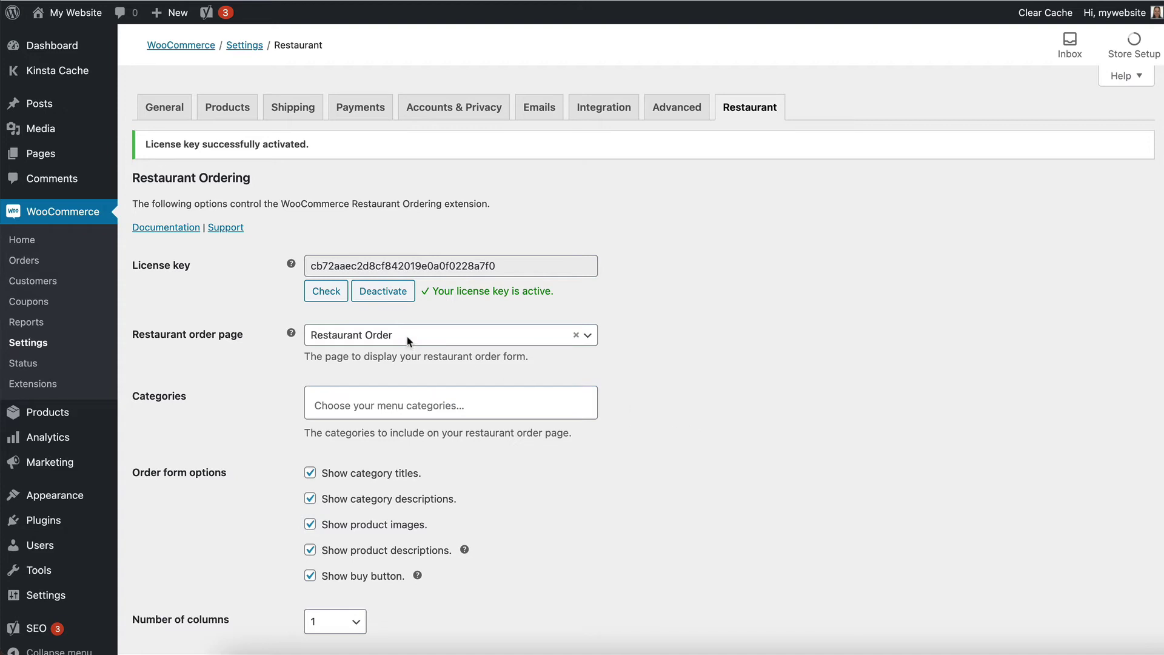
Review the Restaurant settings, leaving Restaurant Order as the order page, and save changes.
{"action": "scroll", "coordinate": [868, 457], "scroll_direction": "down", "scroll_amount": 3}
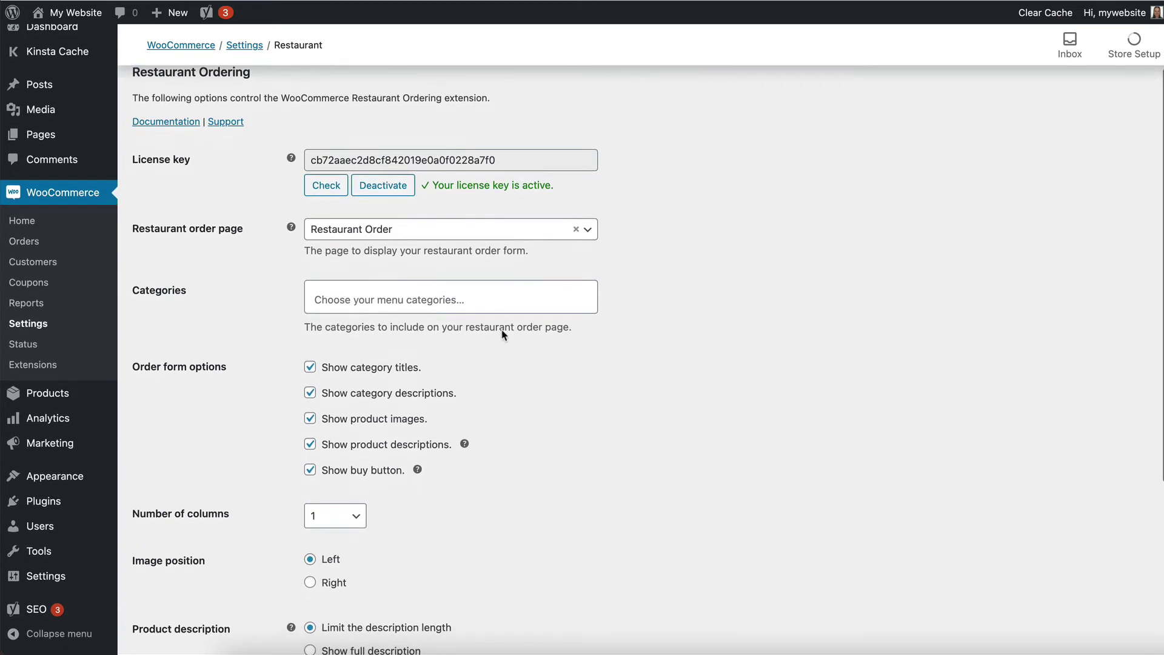
{"action": "left_click", "coordinate": [403, 299]}
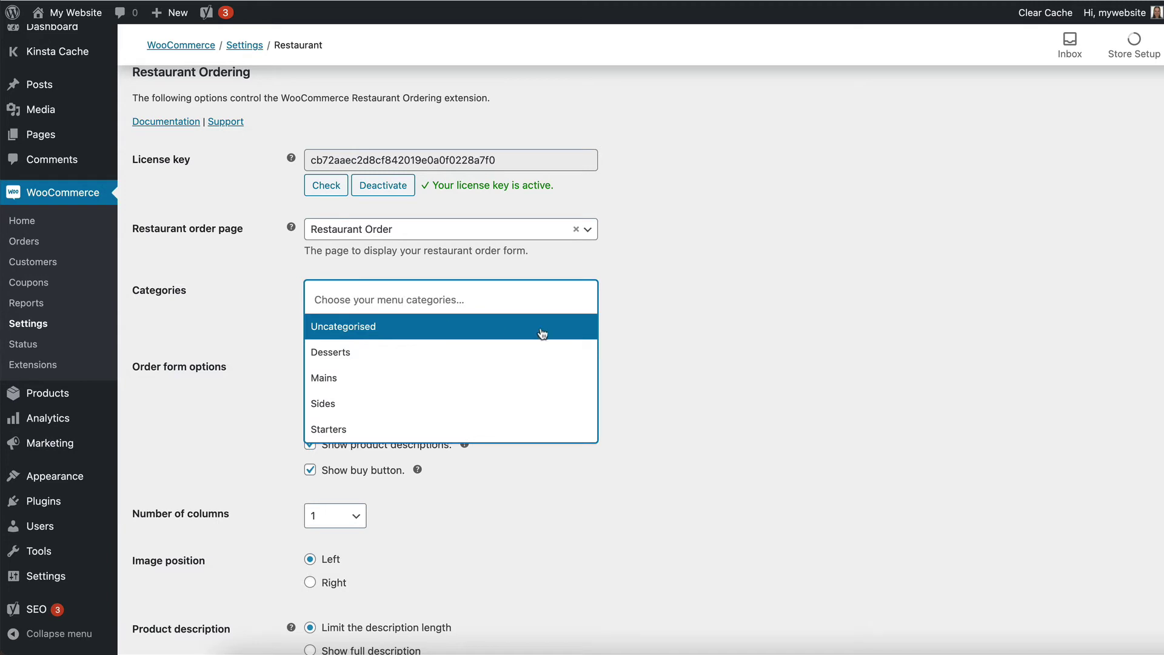
{"action": "left_click", "coordinate": [650, 328]}
{"action": "scroll", "coordinate": [591, 391], "scroll_direction": "down", "scroll_amount": 5}
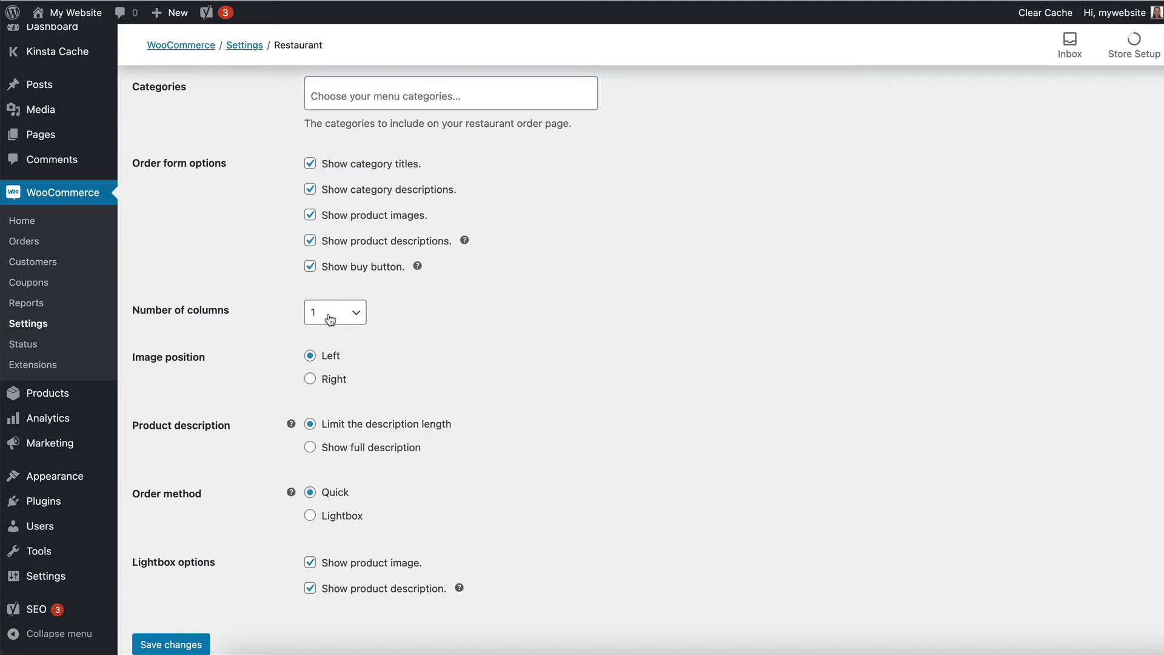
{"action": "scroll", "coordinate": [330, 319], "scroll_direction": "down", "scroll_amount": 1}
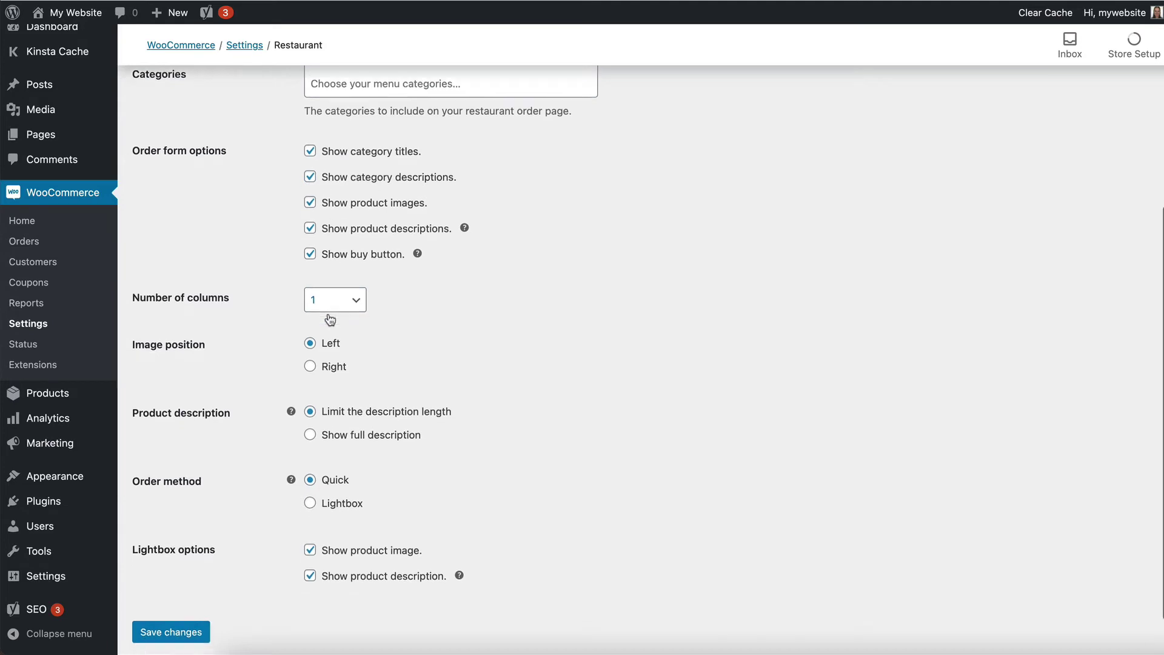
{"action": "left_click", "coordinate": [184, 617]}
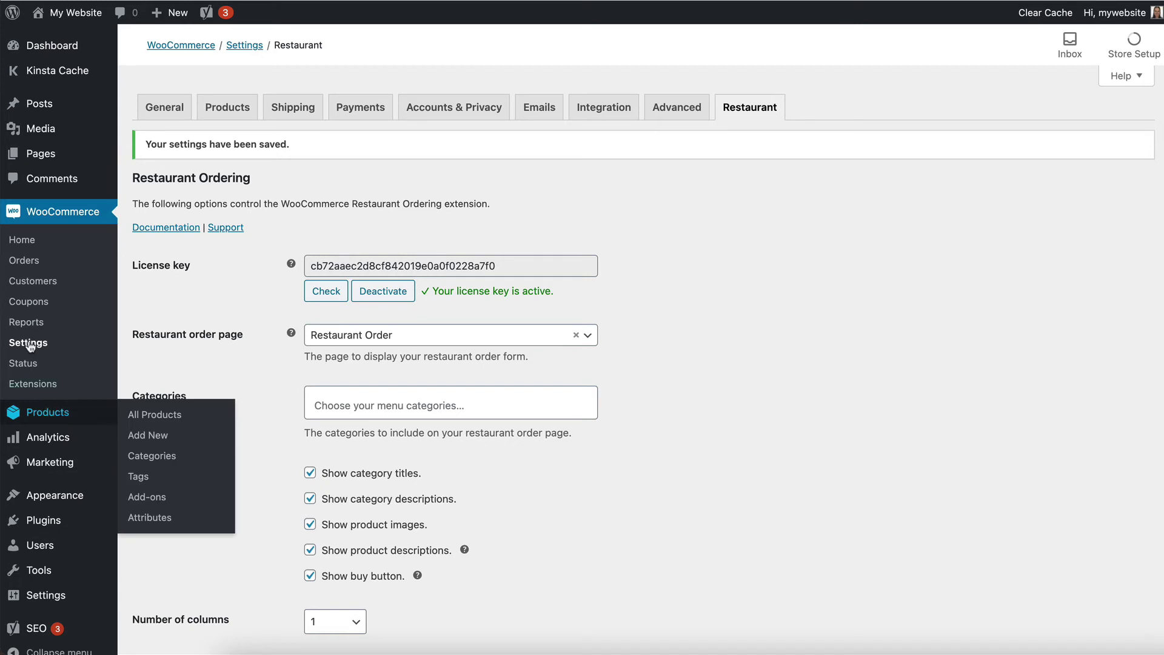
Quick-edit the Restaurant Order page, retitling it 'Order Food Online' with slug 'order-food'.
{"action": "left_click", "coordinate": [38, 155]}
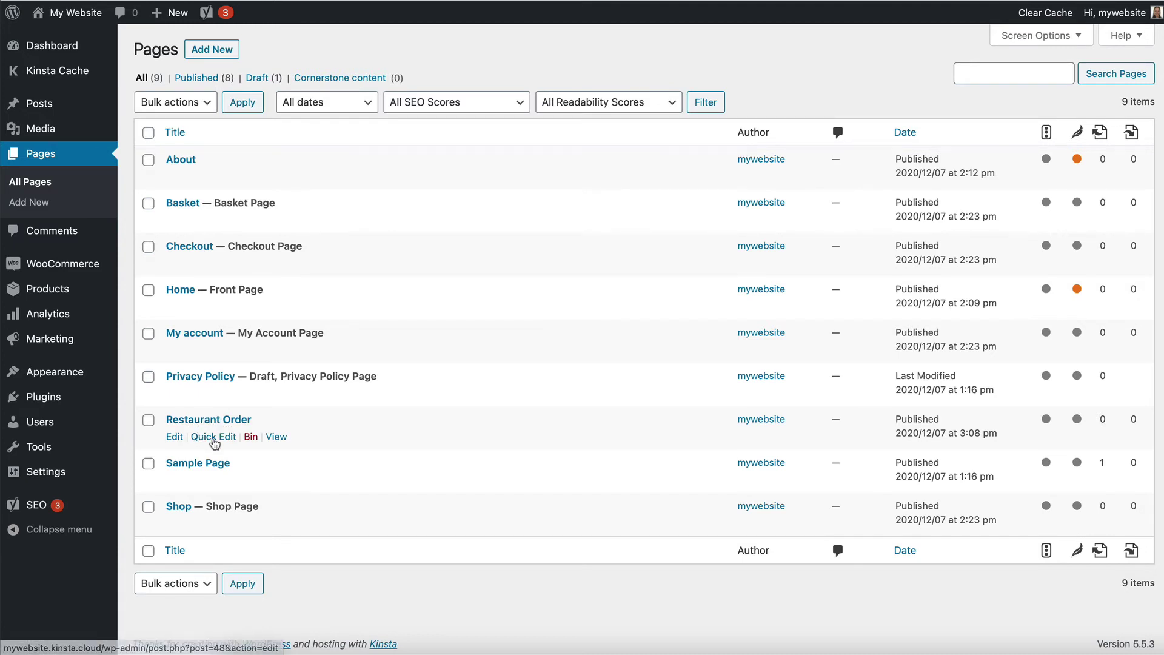
{"action": "left_click", "coordinate": [214, 437]}
{"action": "left_click_drag", "start_coordinate": [312, 447], "coordinate": [192, 451]}
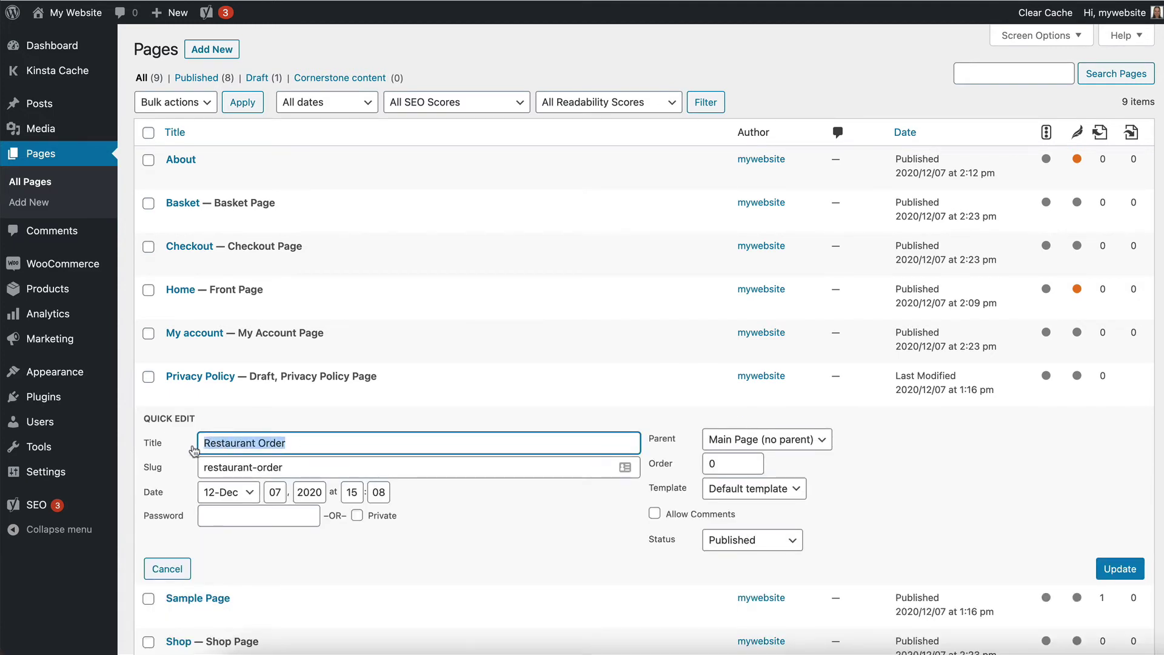
{"action": "type", "text": "Food O"}
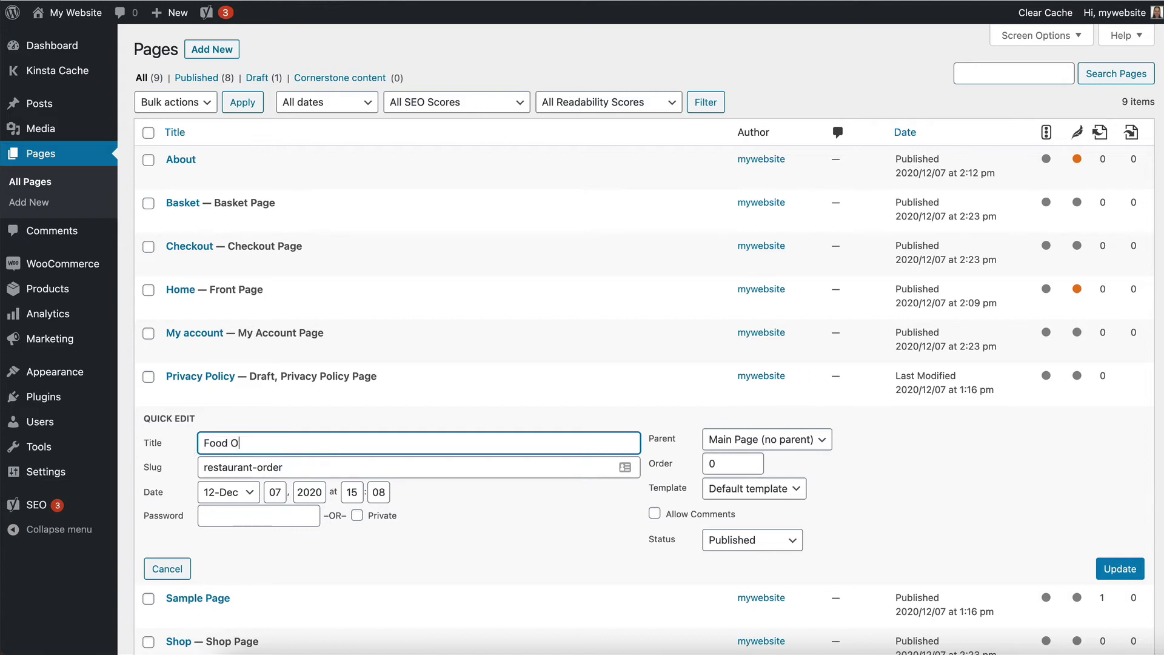
{"action": "type", "text": "rdering"}
{"action": "key", "text": "ctrl+a"}
{"action": "type", "text": "Order Food Online"}
{"action": "key", "text": "Tab"}
{"action": "type", "text": "o"}
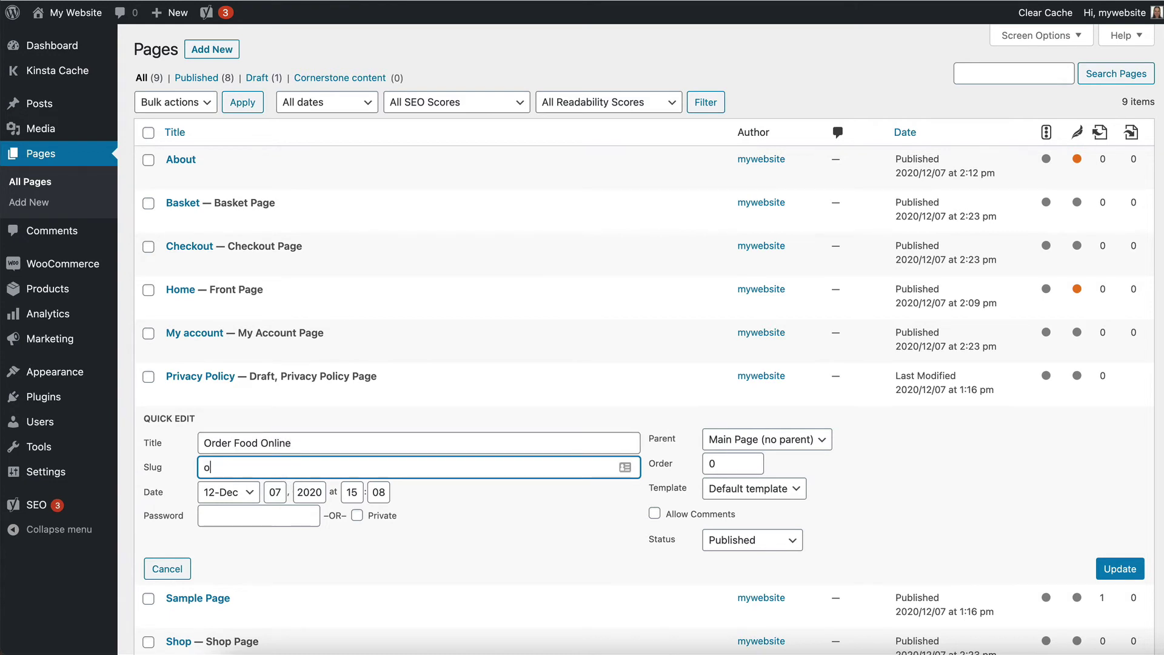
{"action": "type", "text": "rder-food"}
{"action": "left_click", "coordinate": [1121, 568]}
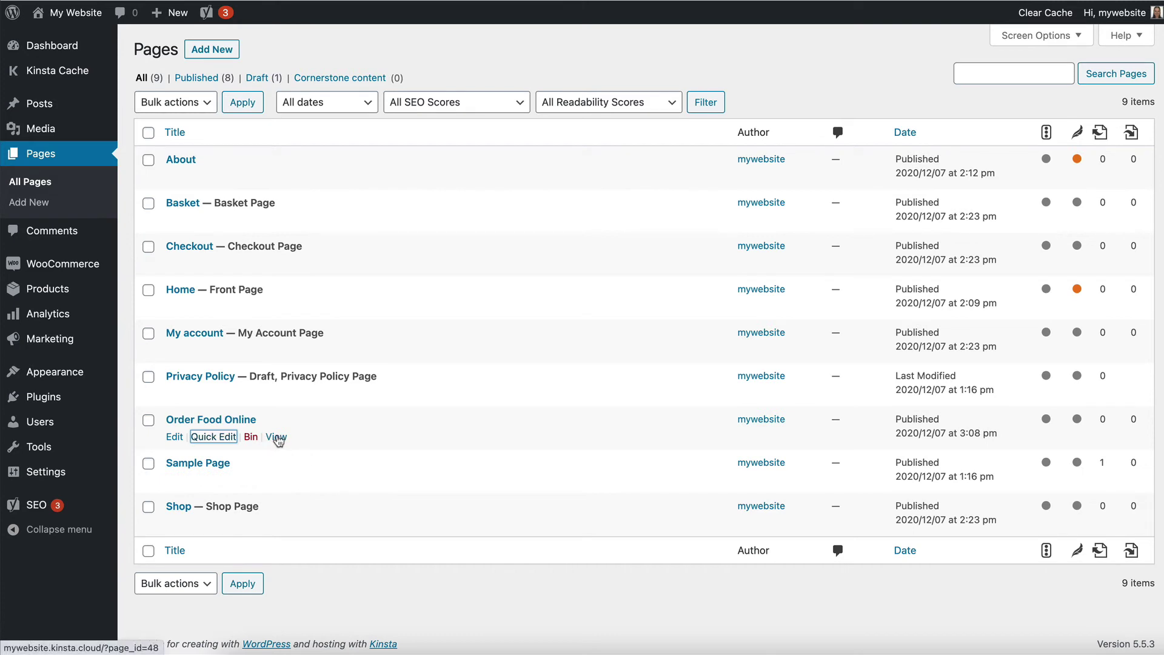
View the live Order Food Online page and scroll through its Mains, Starters and Desserts.
{"action": "left_click", "coordinate": [277, 437]}
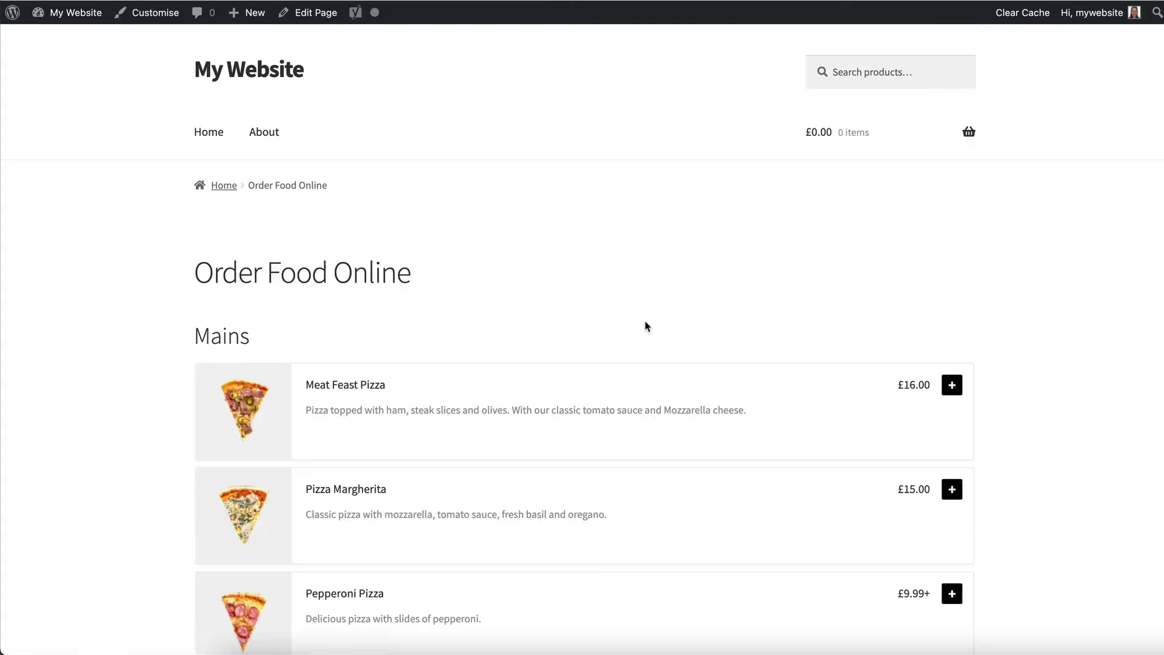
{"action": "scroll", "coordinate": [645, 325], "scroll_direction": "down", "scroll_amount": 5}
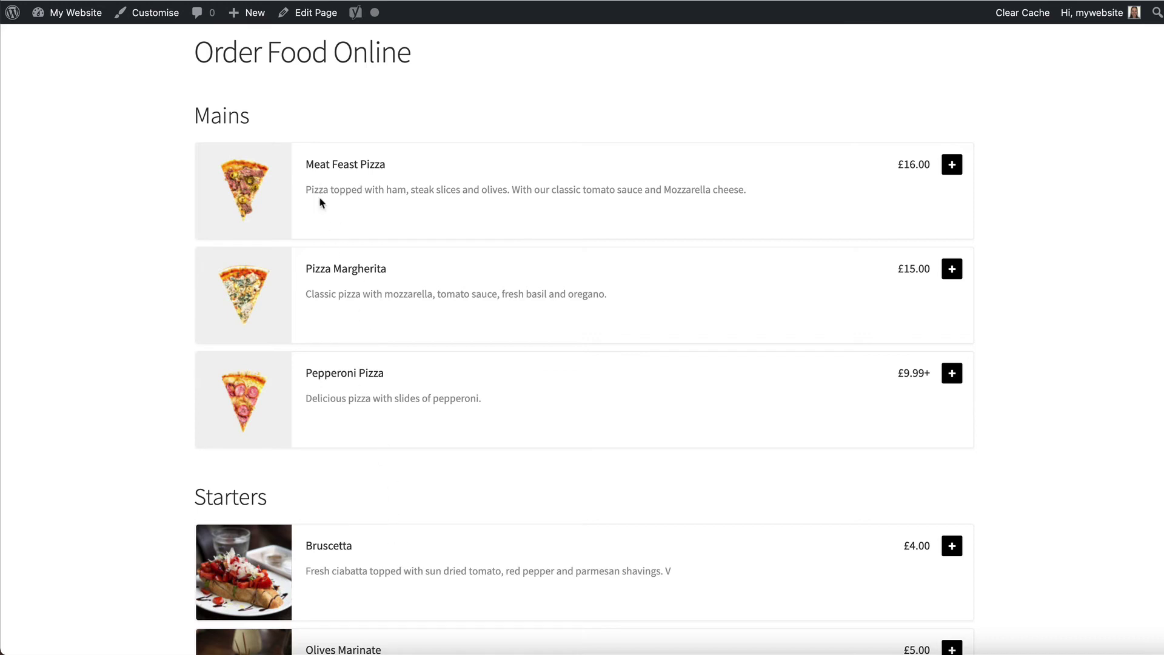
{"action": "scroll", "coordinate": [395, 425], "scroll_direction": "down", "scroll_amount": 6}
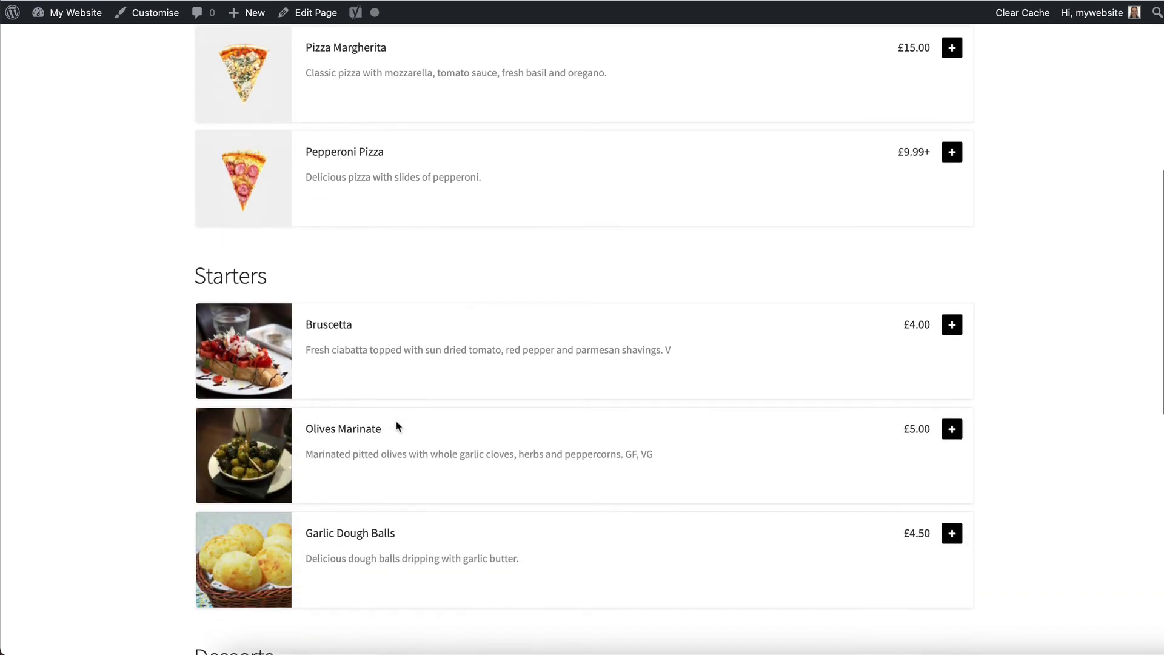
{"action": "scroll", "coordinate": [397, 416], "scroll_direction": "down", "scroll_amount": 8}
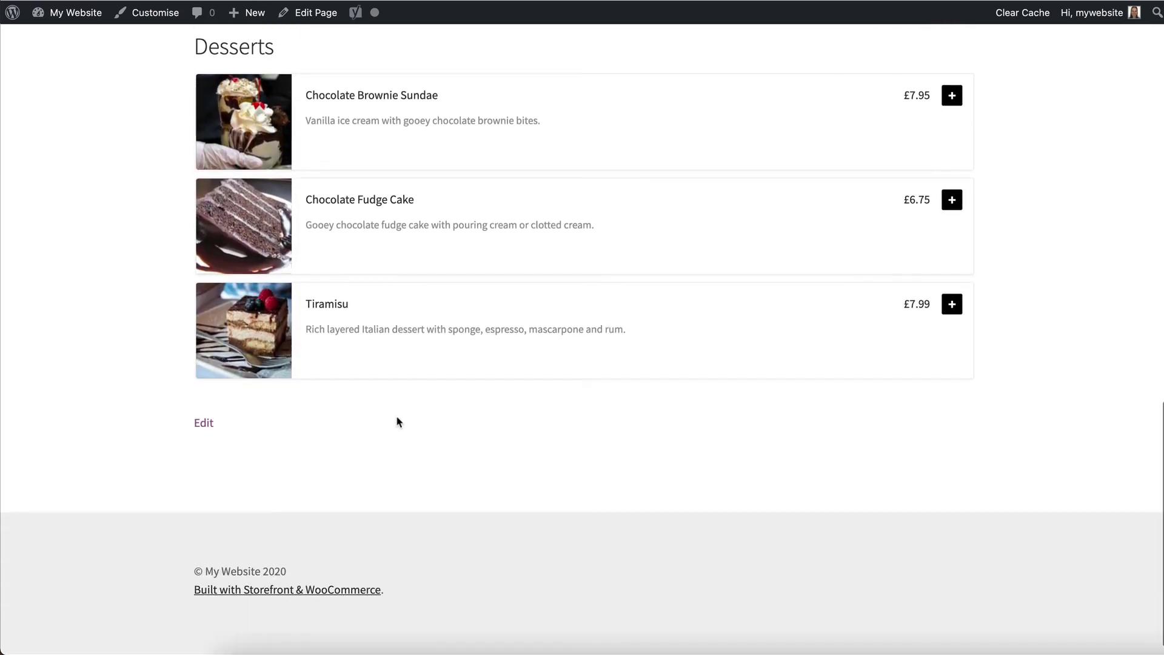
{"action": "scroll", "coordinate": [396, 419], "scroll_direction": "up", "scroll_amount": 3}
{"action": "scroll", "coordinate": [396, 418], "scroll_direction": "up", "scroll_amount": 11}
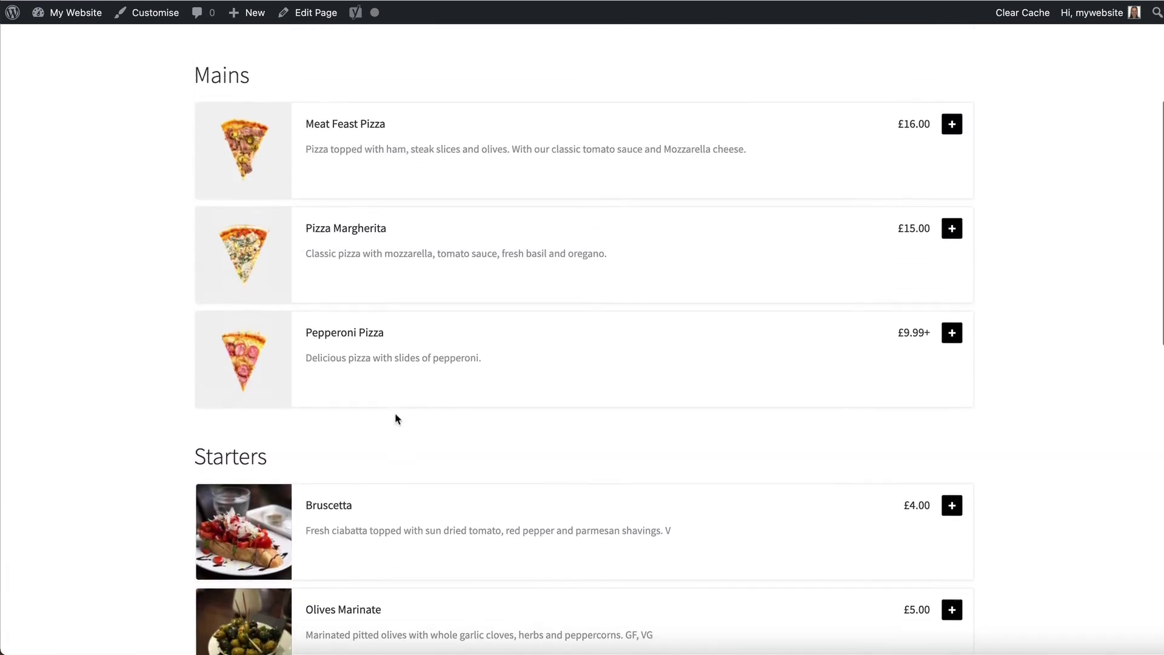
{"action": "scroll", "coordinate": [396, 419], "scroll_direction": "up", "scroll_amount": 2}
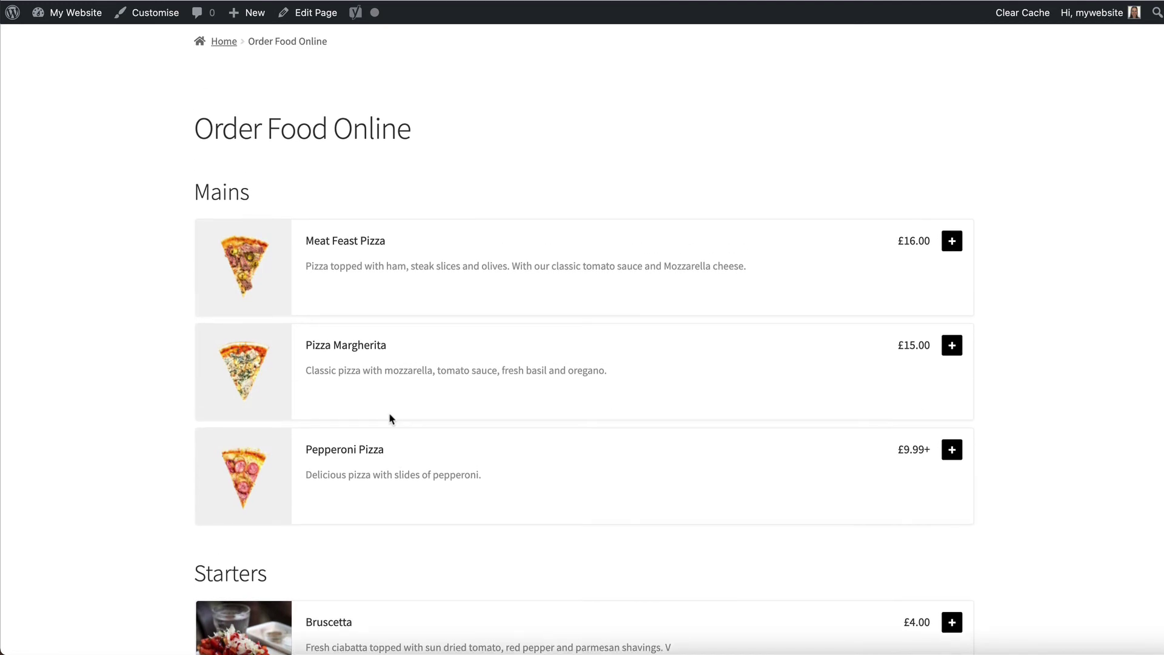
{"action": "scroll", "coordinate": [392, 419], "scroll_direction": "down", "scroll_amount": 4}
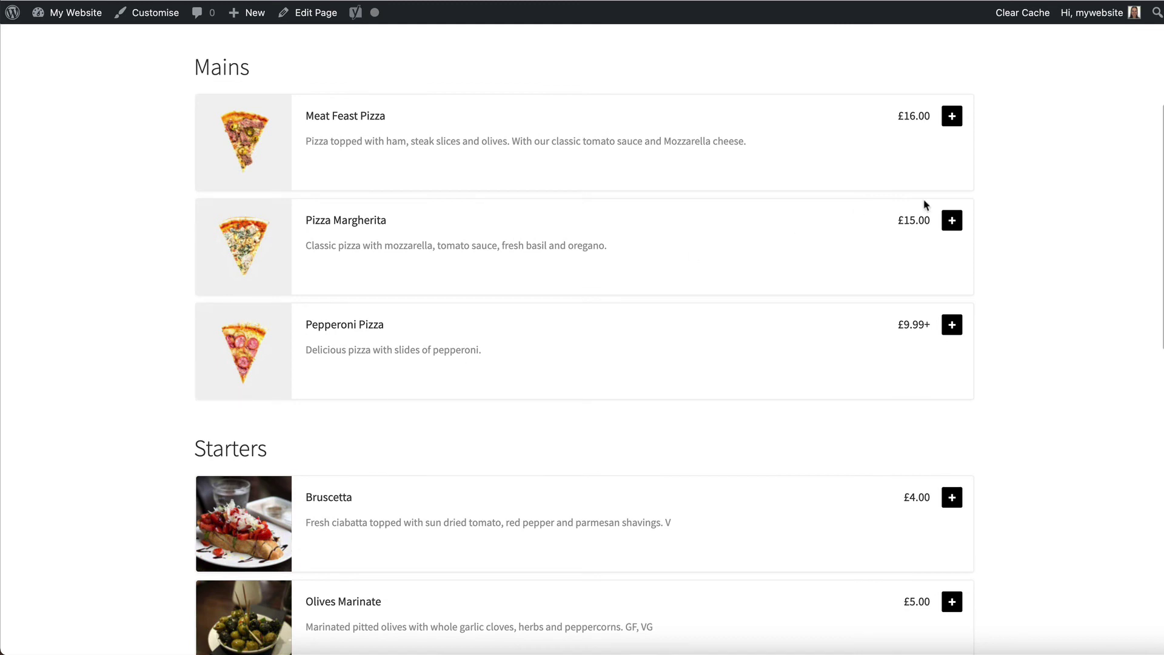
{"action": "scroll", "coordinate": [964, 311], "scroll_direction": "down", "scroll_amount": 6}
Add one Bruscetta to the cart from the Starters section.
{"action": "left_click", "coordinate": [951, 314]}
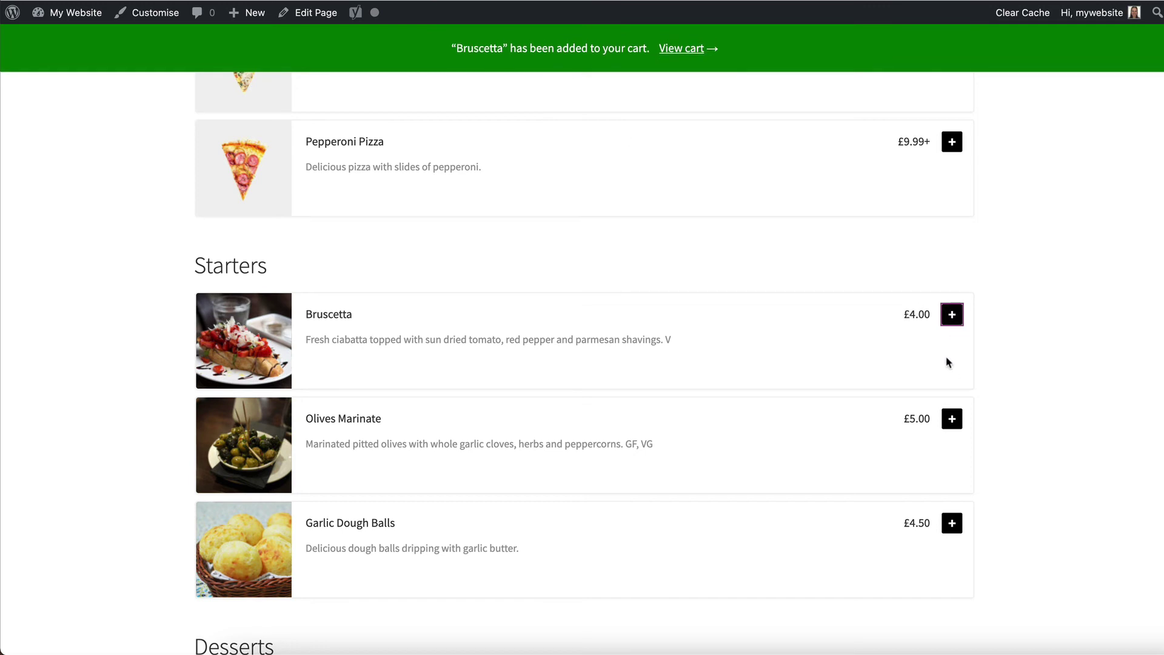
{"action": "scroll", "coordinate": [949, 364], "scroll_direction": "up", "scroll_amount": 5}
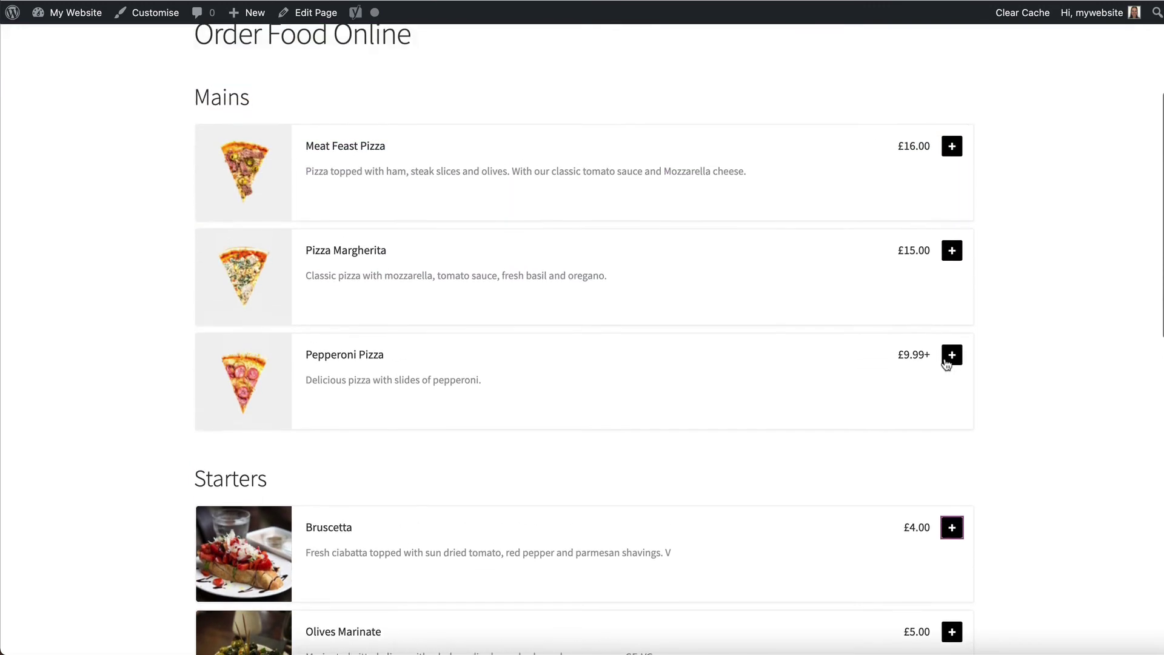
{"action": "scroll", "coordinate": [949, 364], "scroll_direction": "up", "scroll_amount": 1}
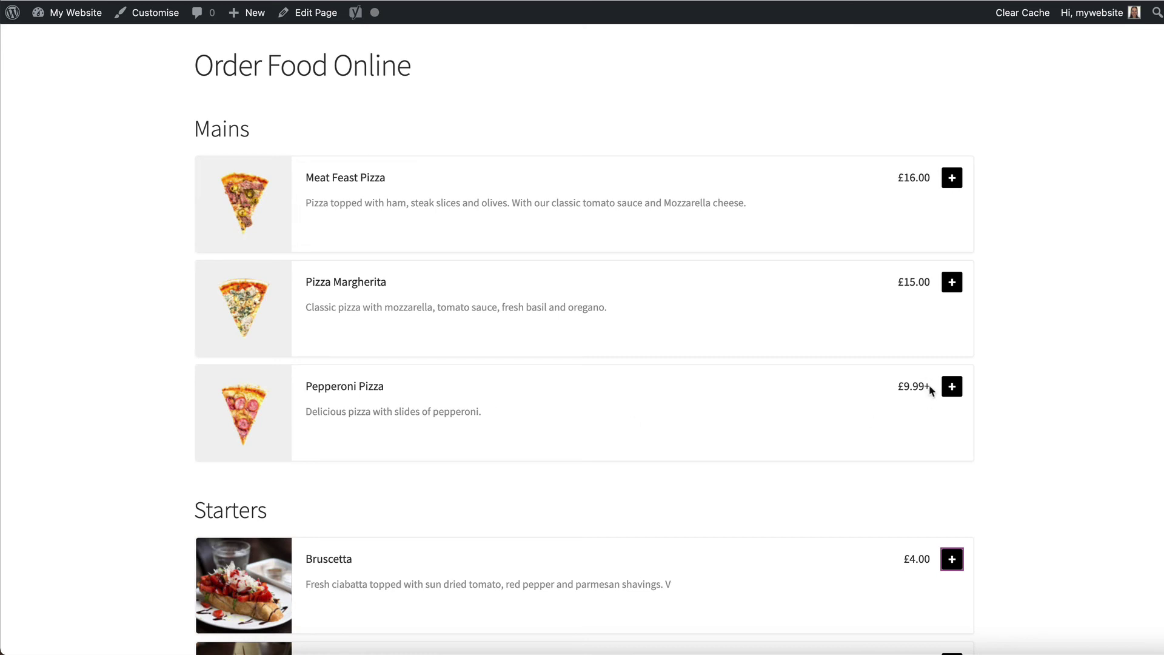
Highlight the Pepperoni Pizza price £9.99+ and then clear the selection.
{"action": "left_click_drag", "start_coordinate": [931, 389], "coordinate": [897, 387]}
{"action": "left_click", "coordinate": [920, 387]}
{"action": "left_click_drag", "start_coordinate": [923, 386], "coordinate": [927, 386]}
{"action": "left_click", "coordinate": [903, 388]}
Add three 9" Deep Pan Pepperoni Pizzas to the cart for £32.97.
{"action": "left_click", "coordinate": [953, 388]}
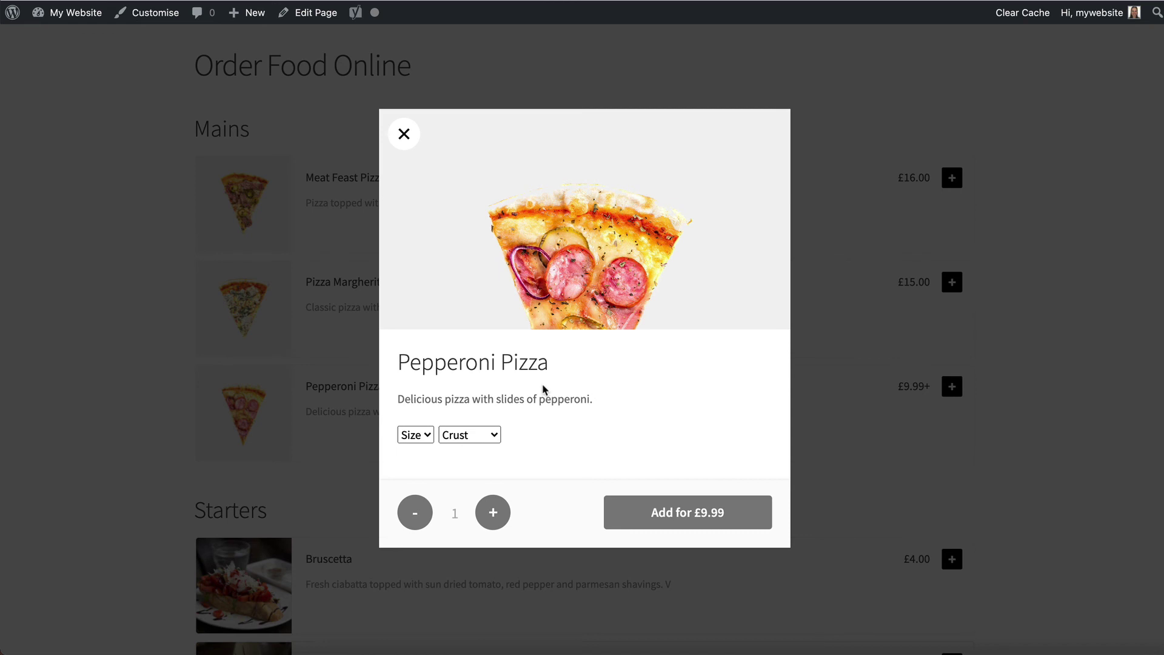
{"action": "left_click", "coordinate": [418, 436]}
{"action": "left_click", "coordinate": [419, 455]}
{"action": "left_click", "coordinate": [487, 435]}
{"action": "left_click", "coordinate": [493, 474]}
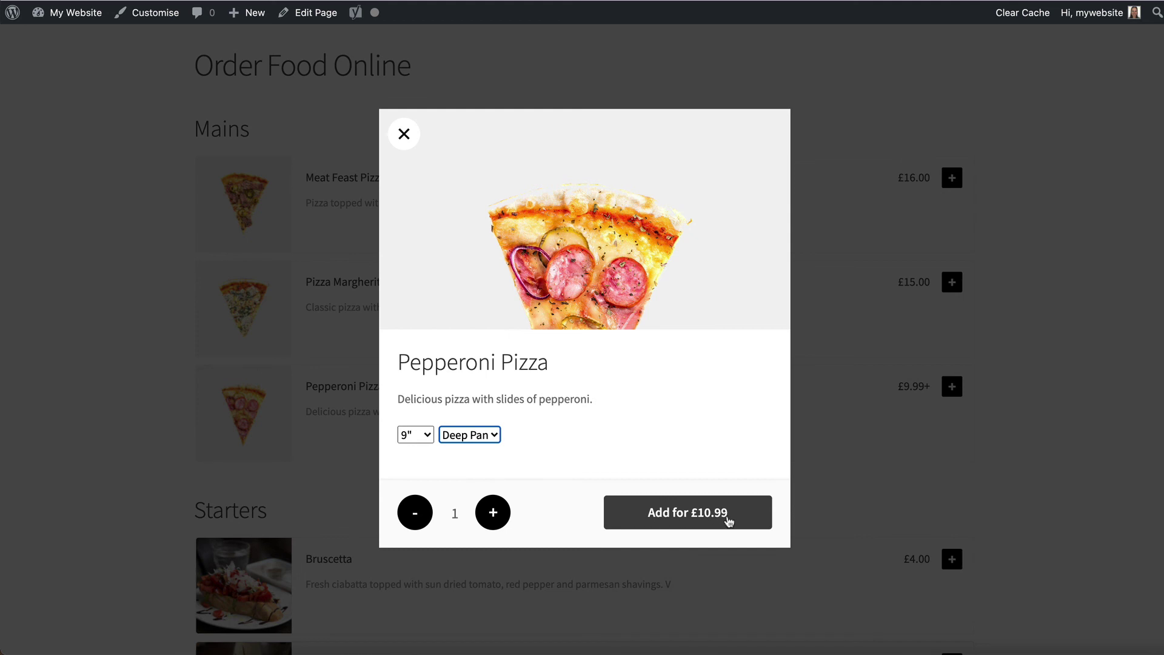
{"action": "left_click", "coordinate": [492, 513]}
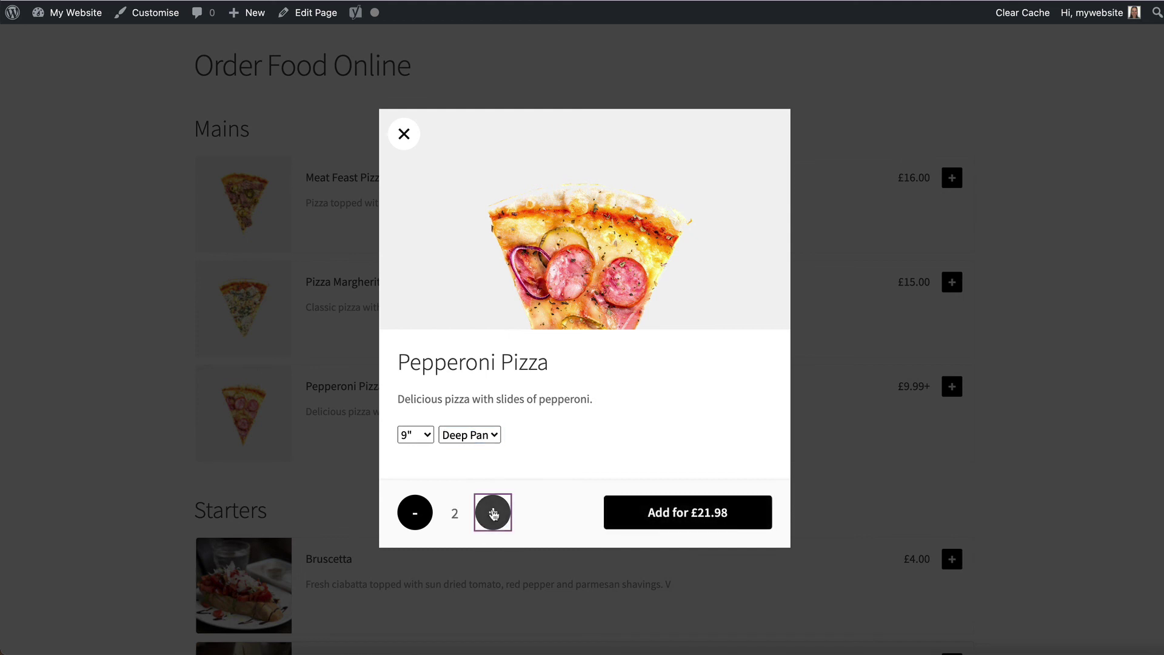
{"action": "left_click", "coordinate": [493, 512]}
{"action": "left_click", "coordinate": [690, 525]}
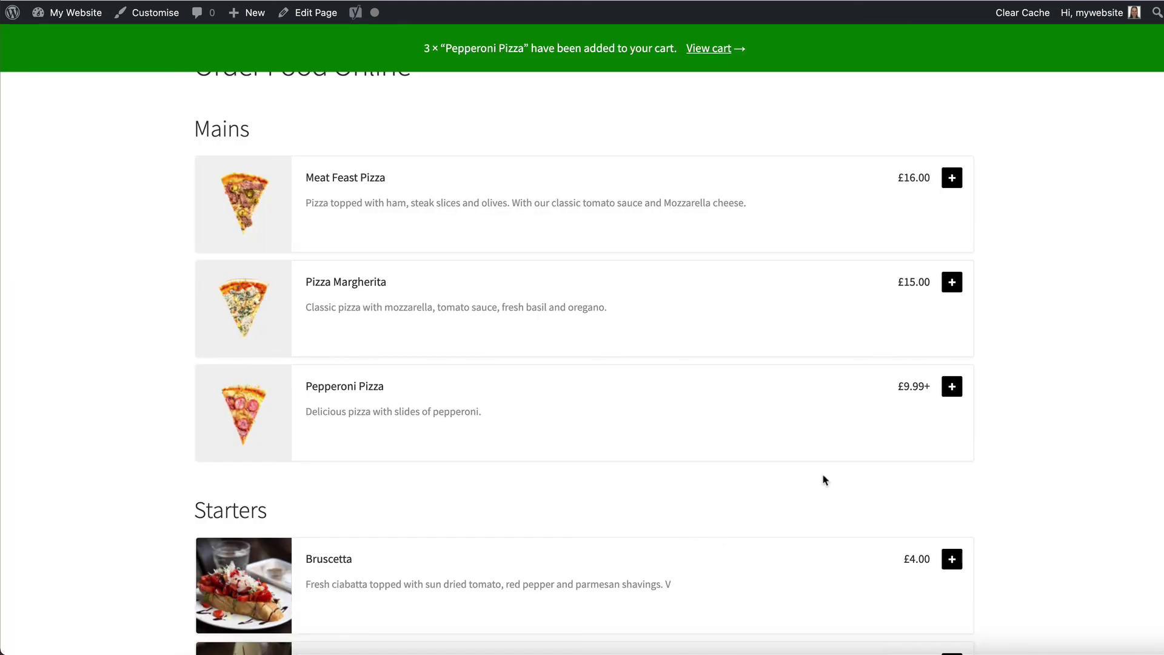
{"action": "scroll", "coordinate": [825, 480], "scroll_direction": "down", "scroll_amount": 1}
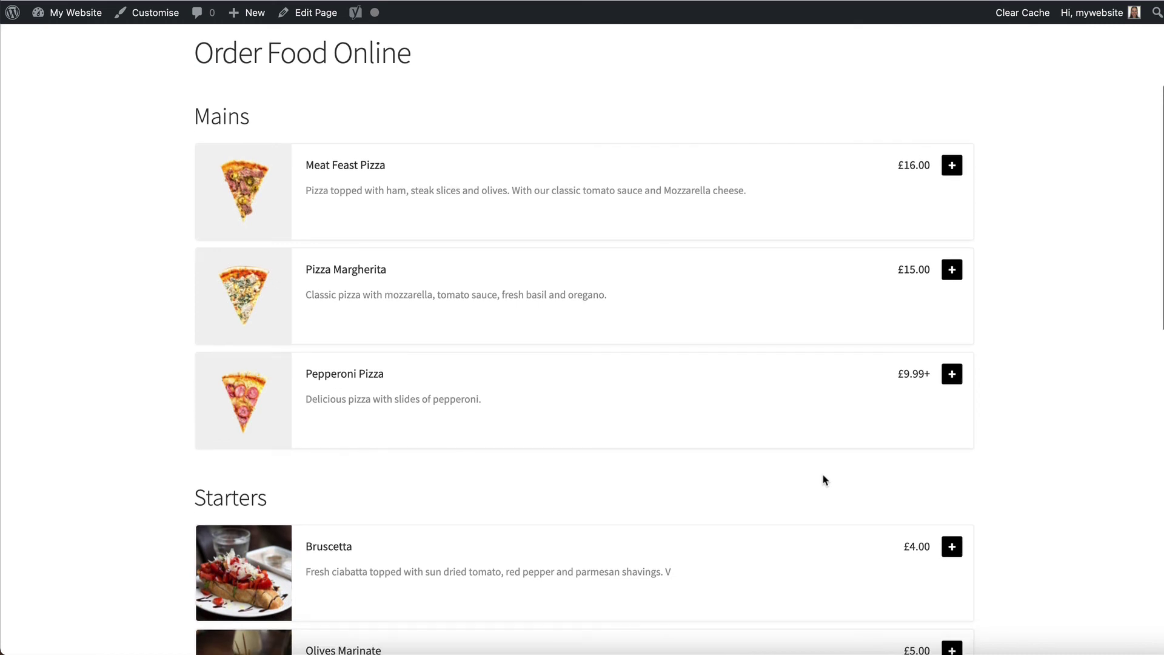